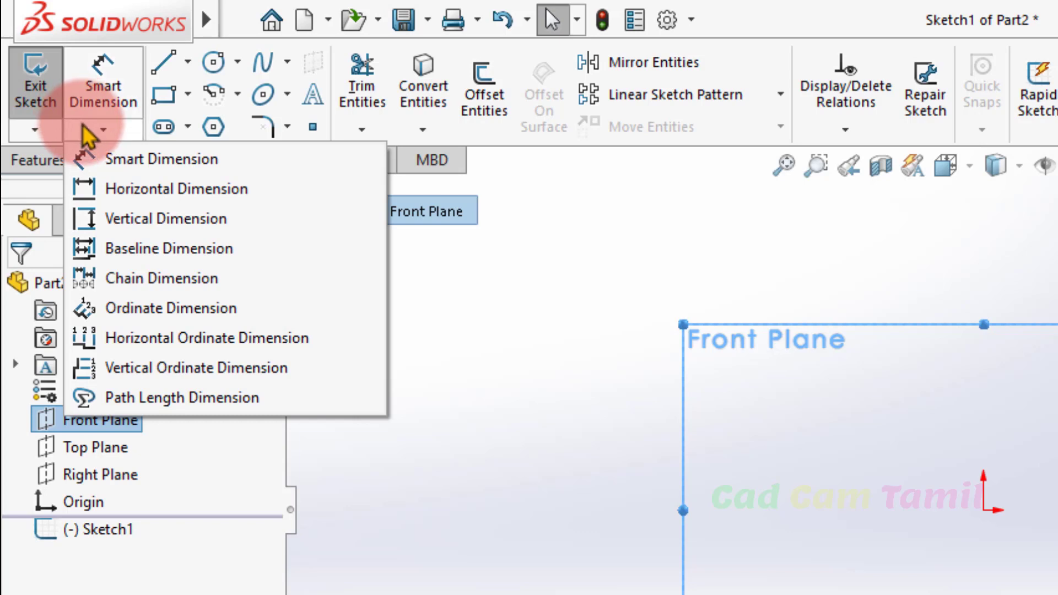
# Sketch a closed right triangle from the origin: a vertical line about 61 mm, a horizontal top line about 63 mm, and a diagonal back.
pyautogui.click(88, 132)
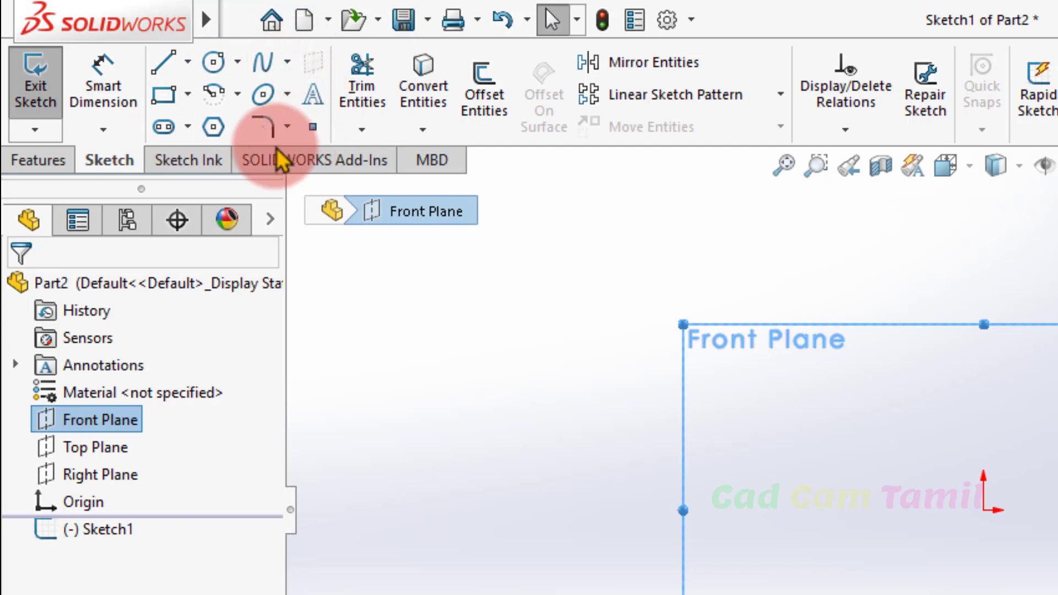
pyautogui.click(188, 63)
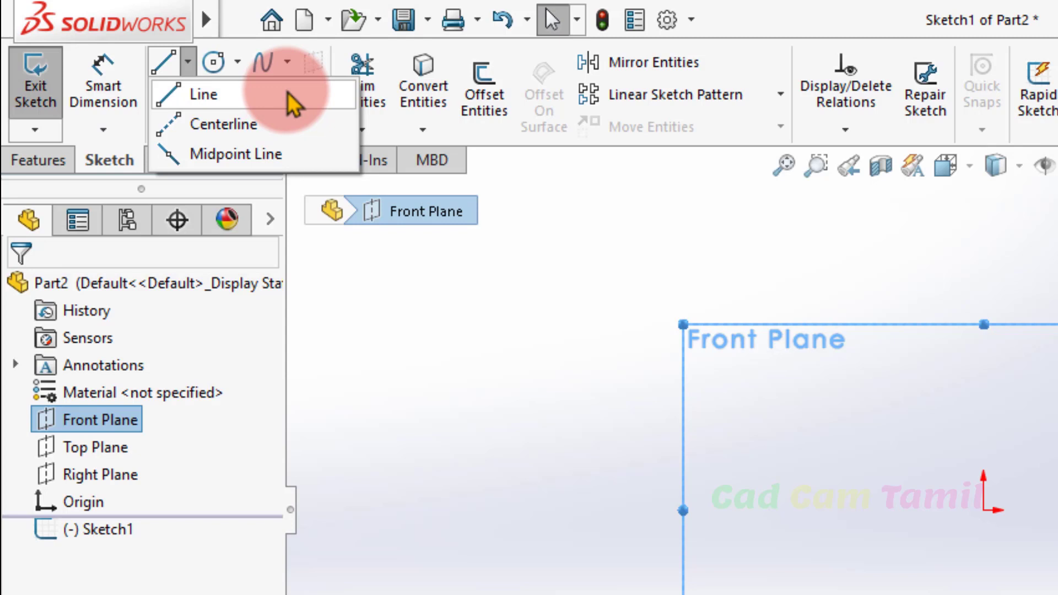
pyautogui.click(288, 92)
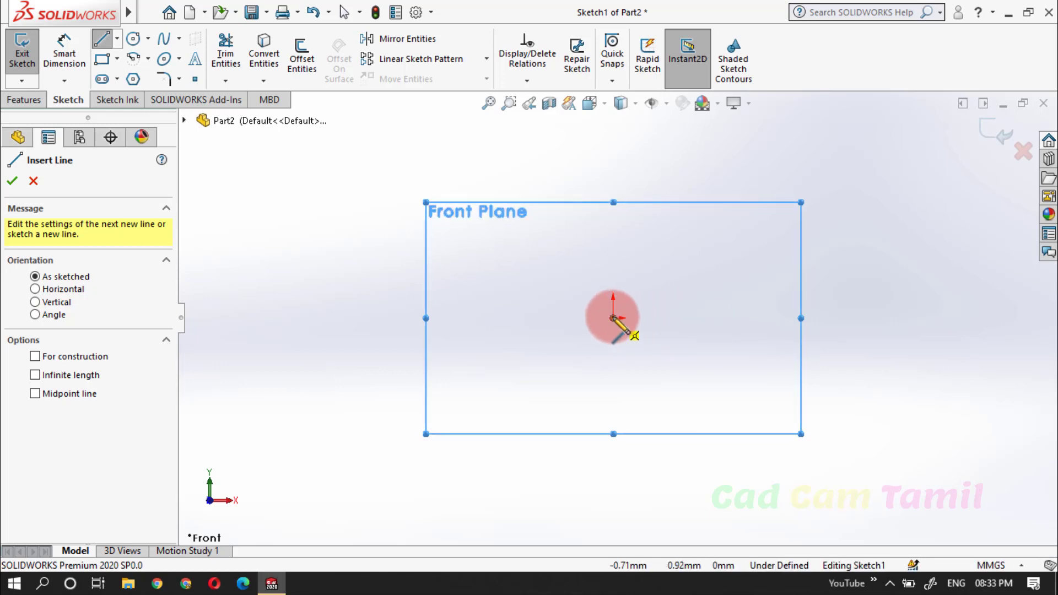
pyautogui.click(612, 318)
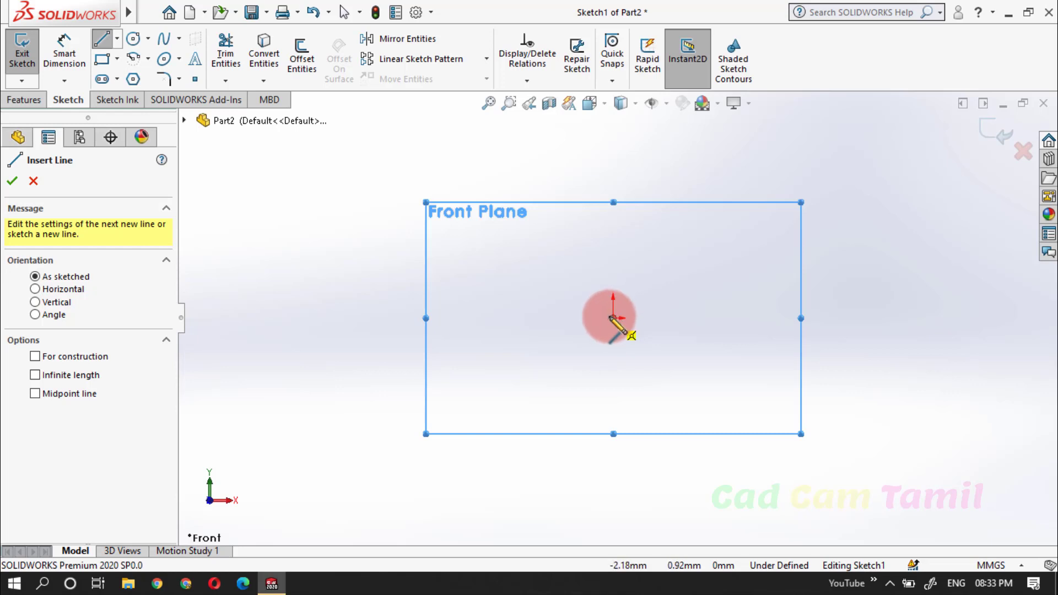
pyautogui.click(612, 318)
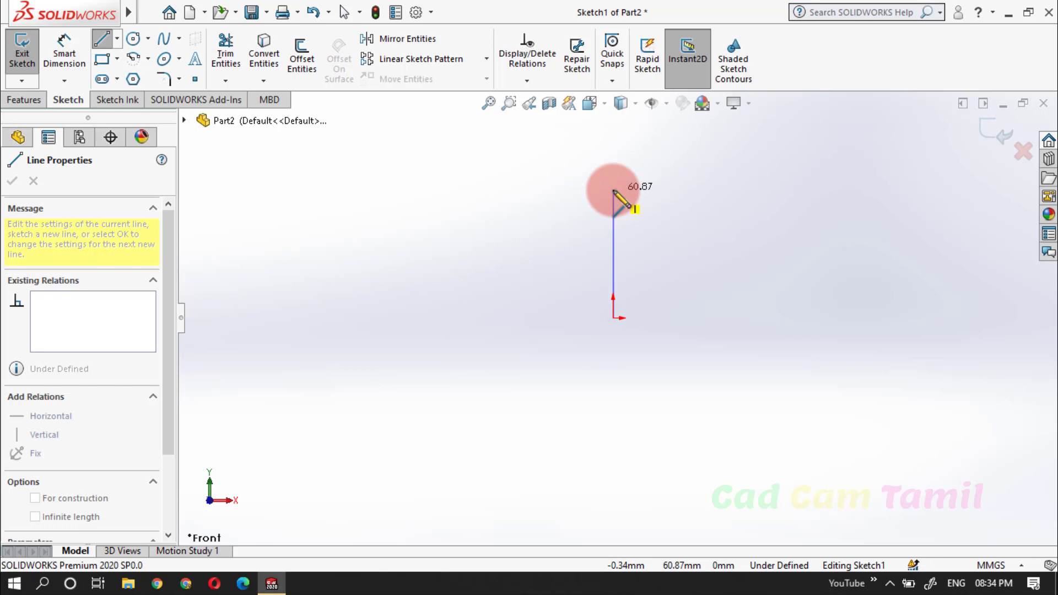
pyautogui.click(613, 190)
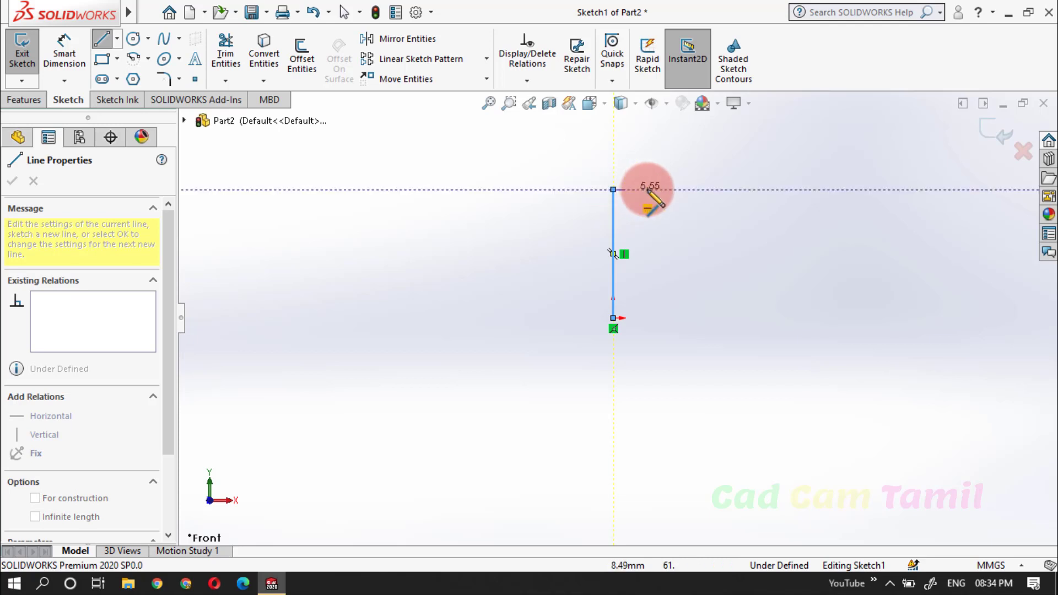
pyautogui.click(746, 190)
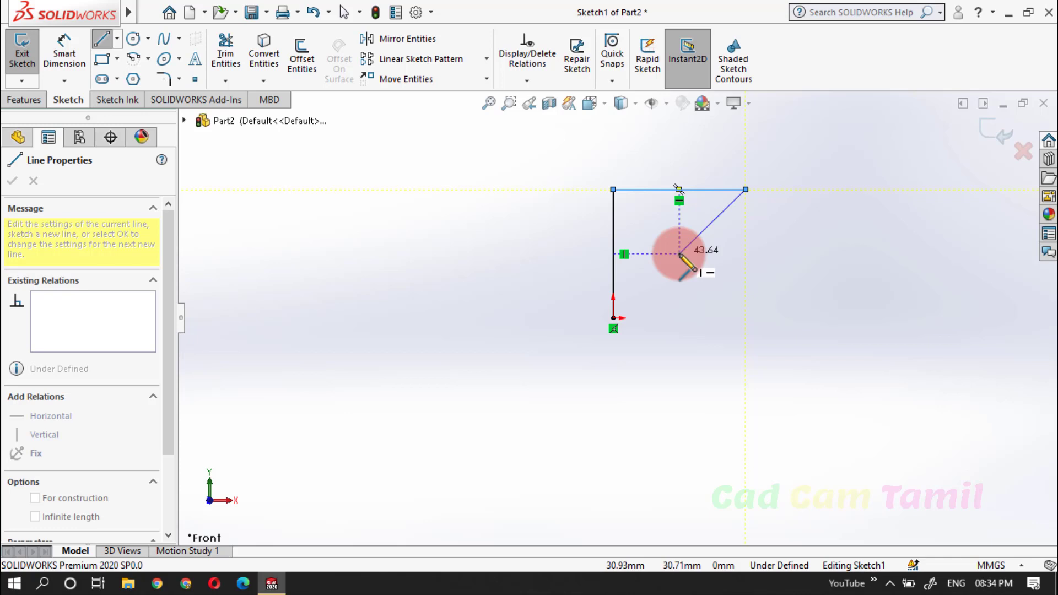
pyautogui.moveTo(680, 255); pyautogui.dragTo(613, 318)
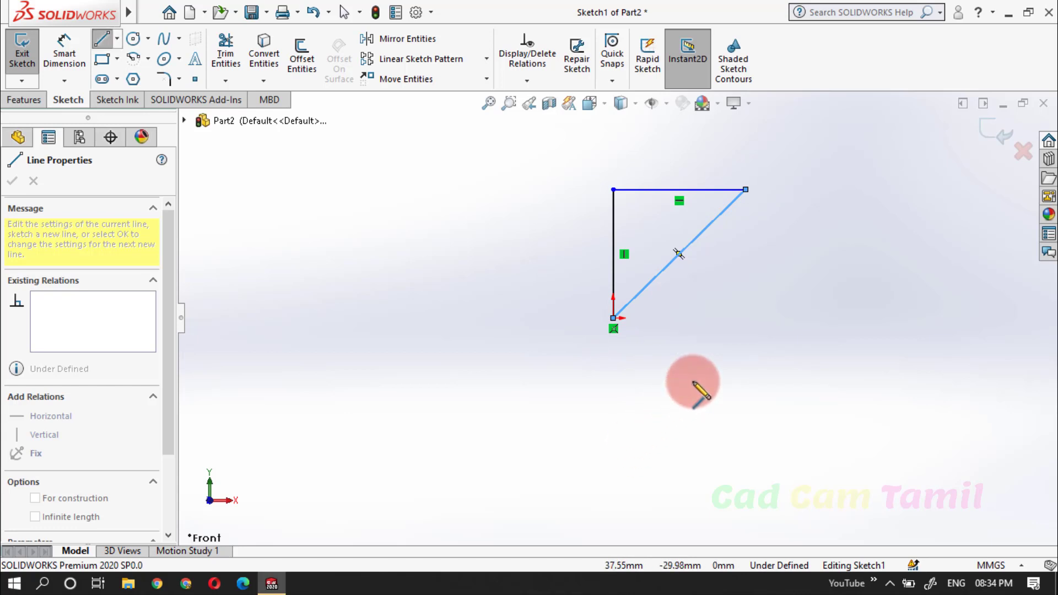
pyautogui.press('Escape')
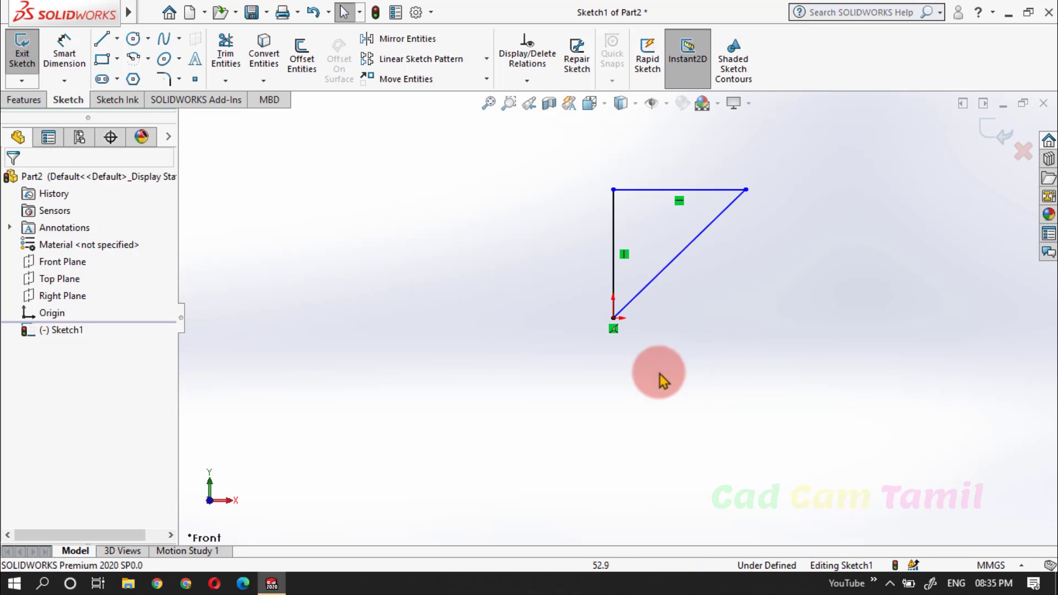
# Select the triangle's horizontal top line and review its relations, options and parameters.
pyautogui.scroll(1, 613, 308)
pyautogui.scroll(-2, 765, 251)
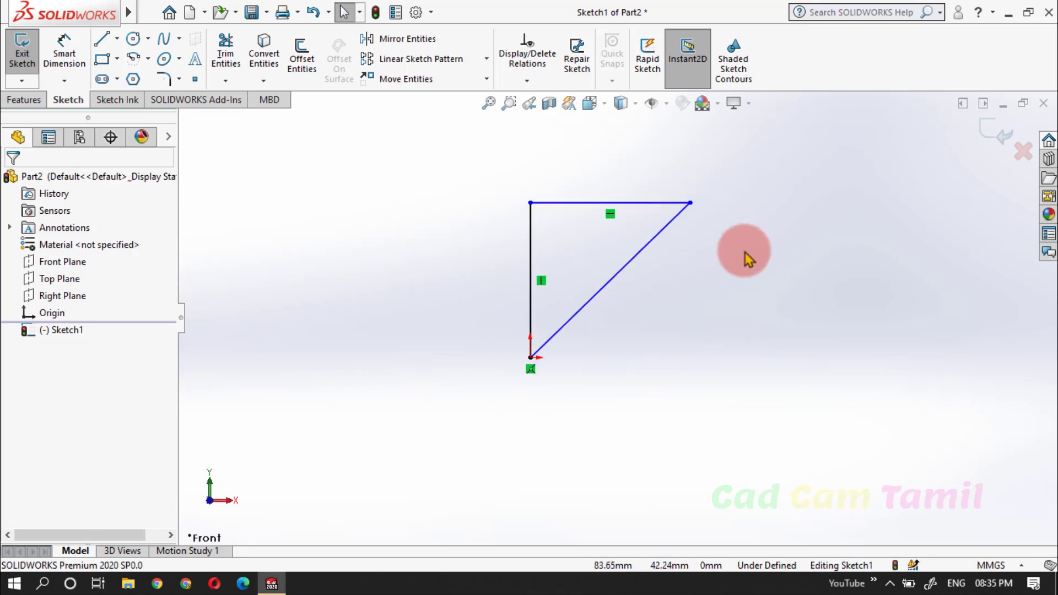
pyautogui.click(608, 202)
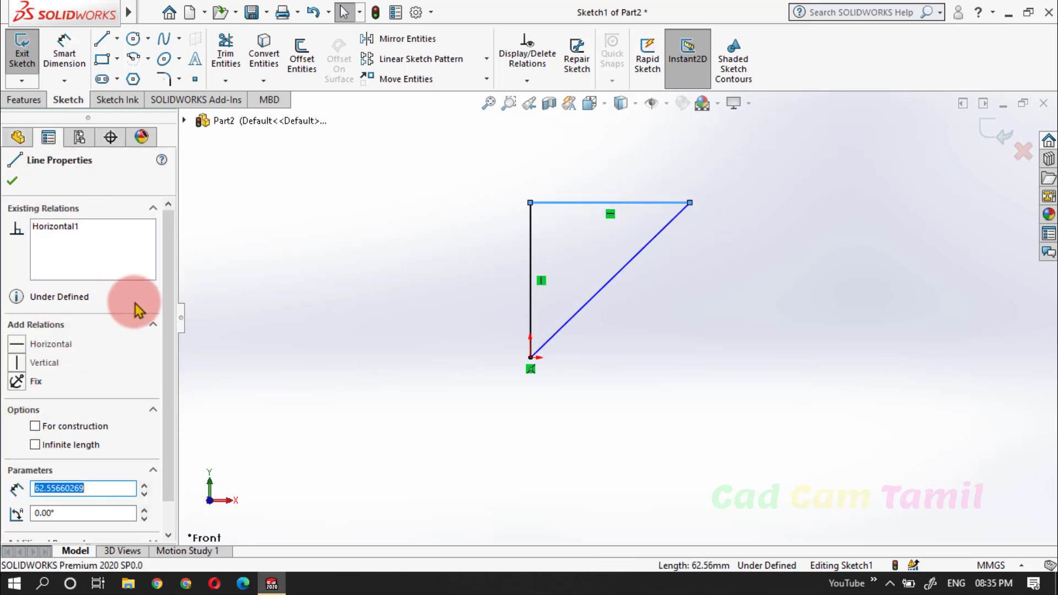
pyautogui.scroll(-1, 165, 298)
pyautogui.scroll(-1, 165, 297)
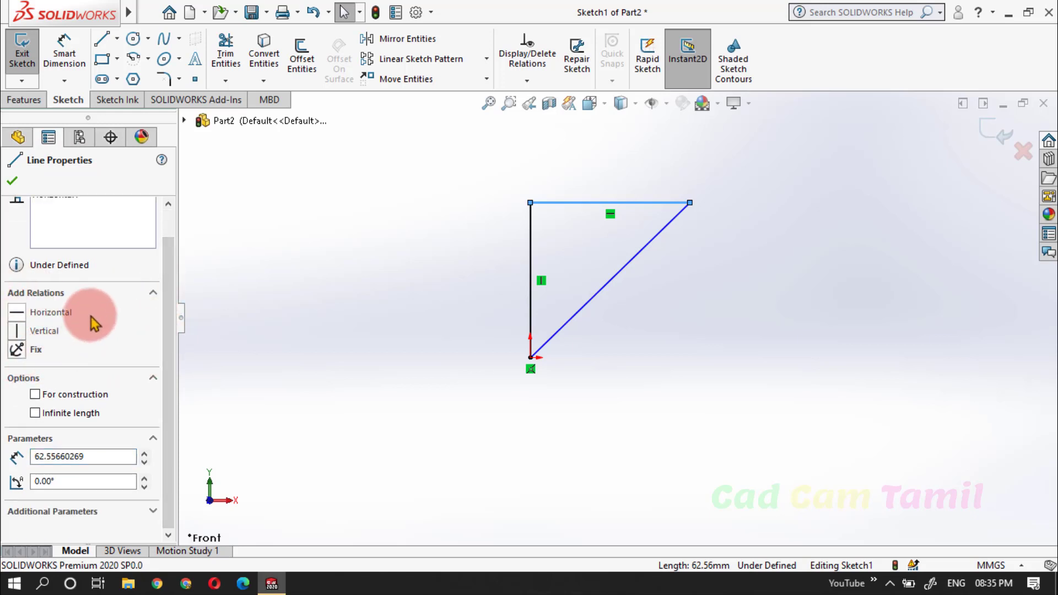
pyautogui.scroll(2, 133, 276)
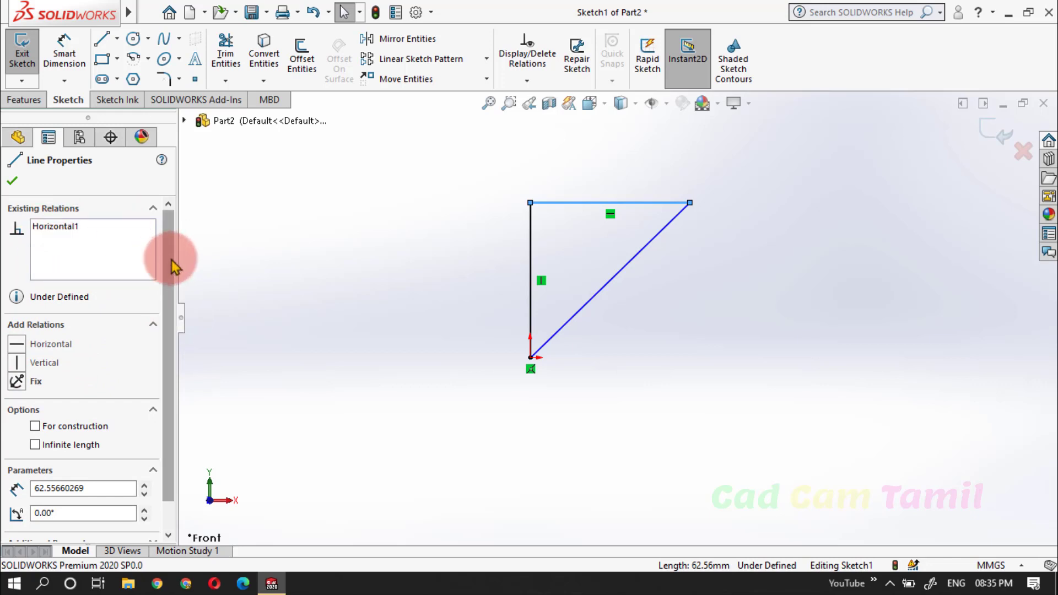
pyautogui.scroll(-2, 165, 309)
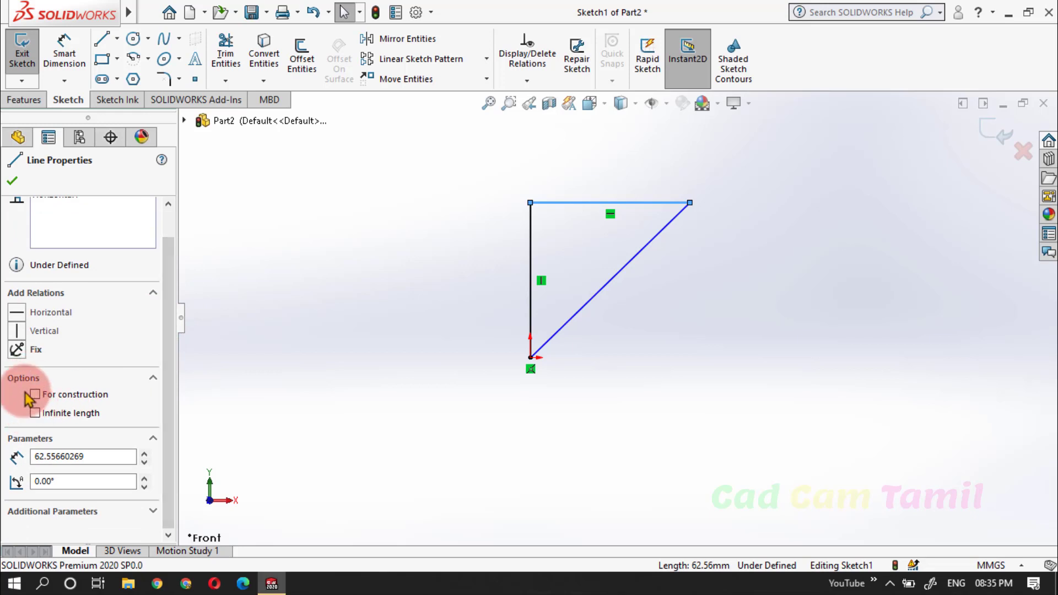
# Try the For construction and Infinite length options on the triangle's top line, and turn both back off.
pyautogui.click(62, 395)
pyautogui.click(63, 398)
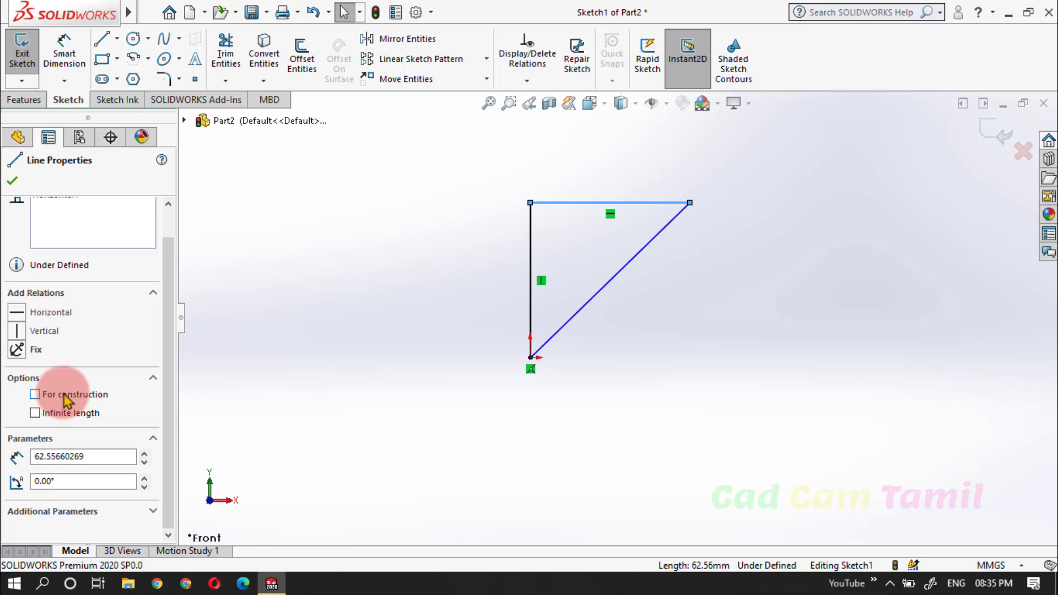
pyautogui.click(66, 400)
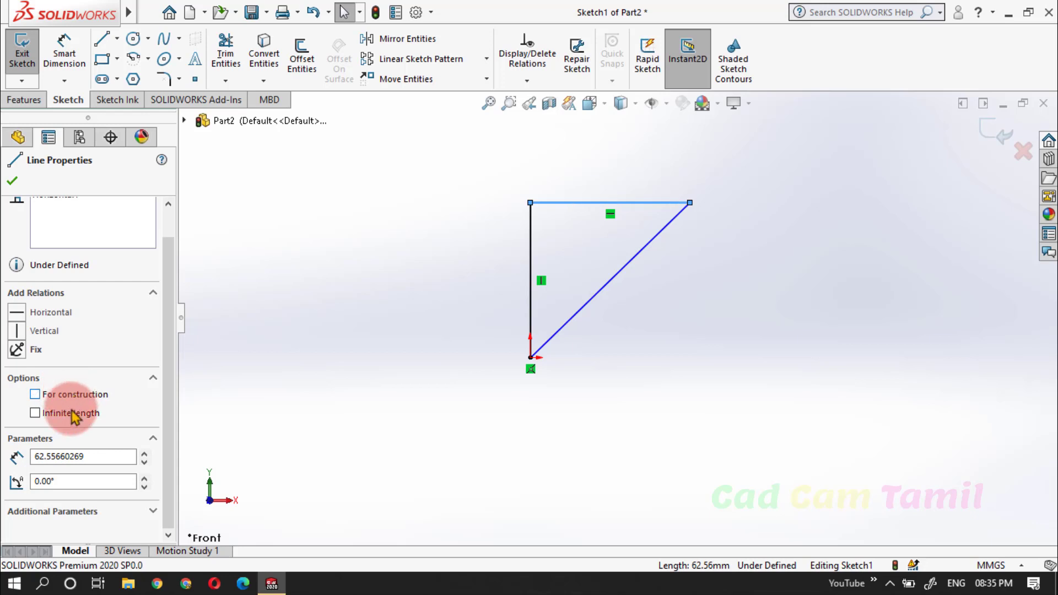
pyautogui.click(73, 413)
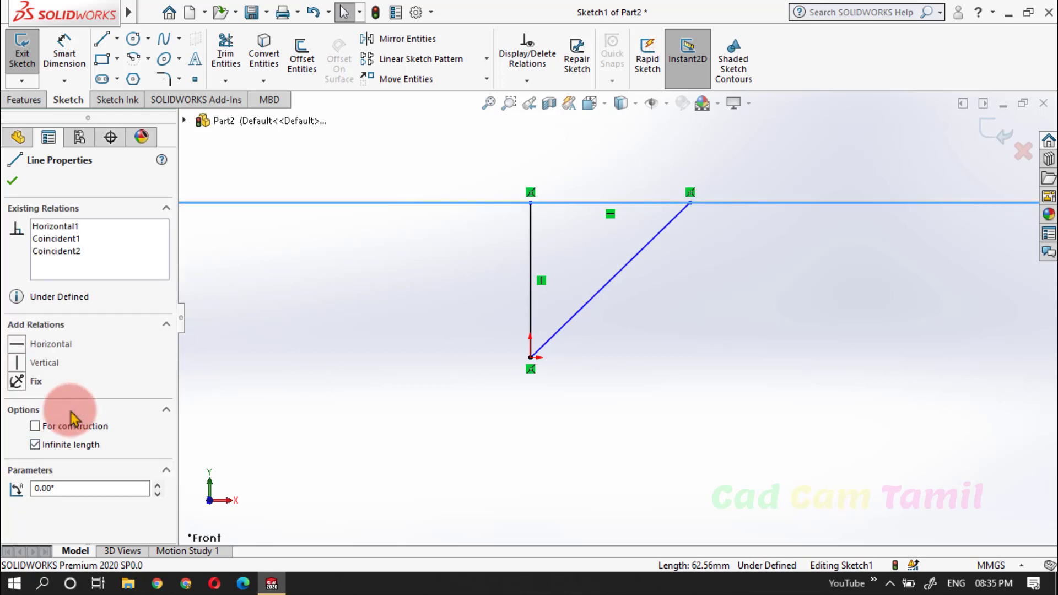
pyautogui.click(69, 445)
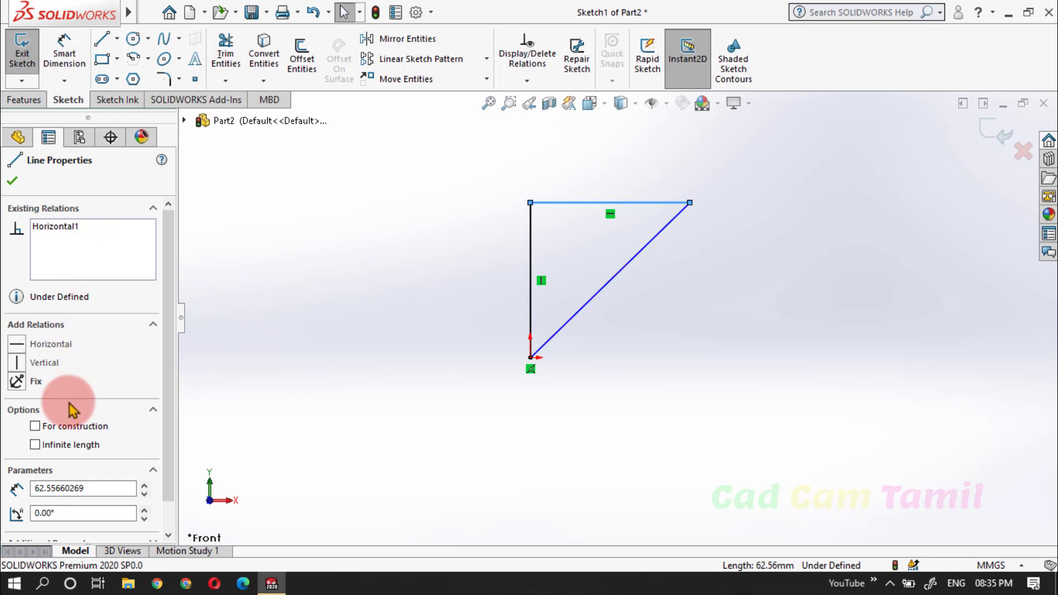
# Set the length of the triangle's top line to 50 mm in its line parameters.
pyautogui.scroll(-1, 72, 413)
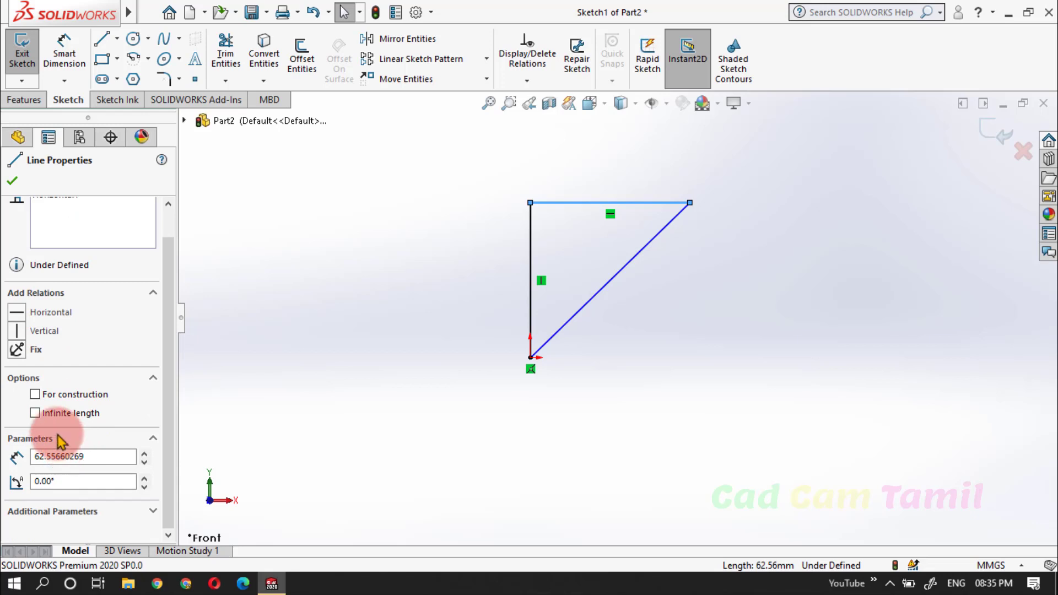
pyautogui.doubleClick(94, 456)
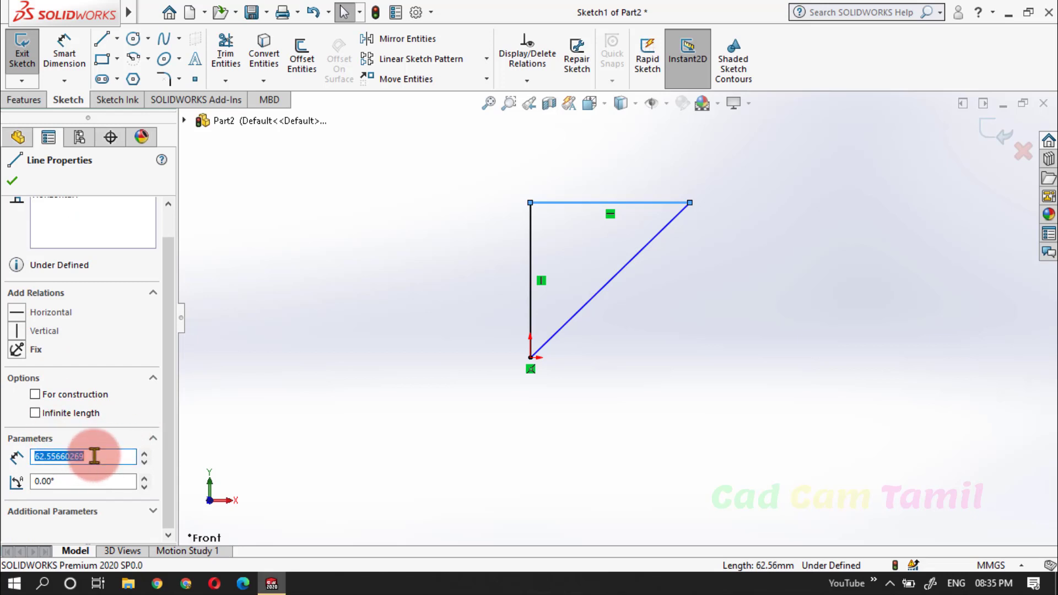
pyautogui.write('50')
pyautogui.press('Return')
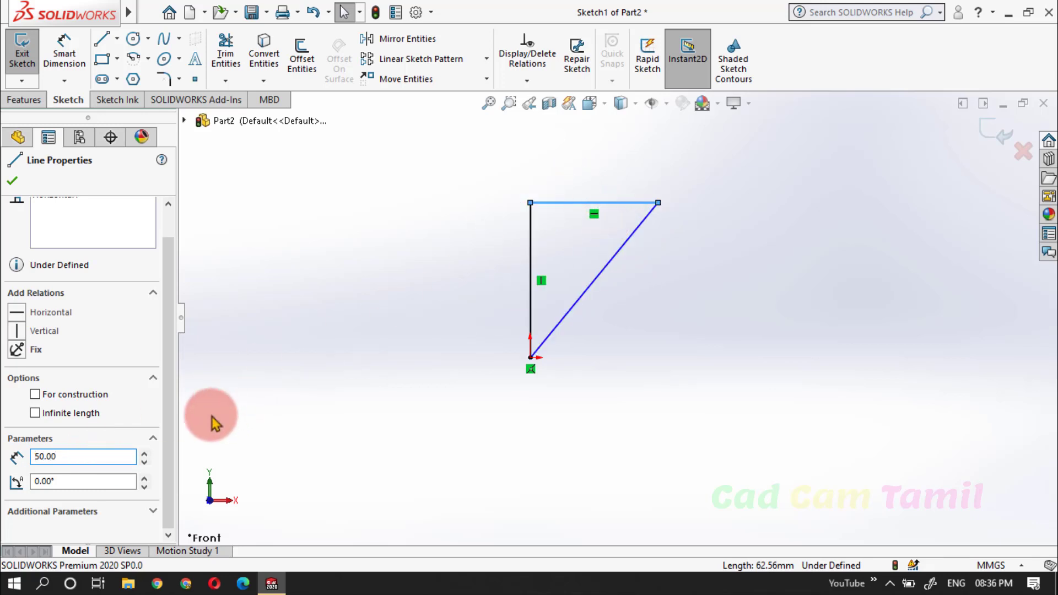
# Examine the top line's angle and its additional start and end coordinate parameters, and close the line properties.
pyautogui.click(70, 480)
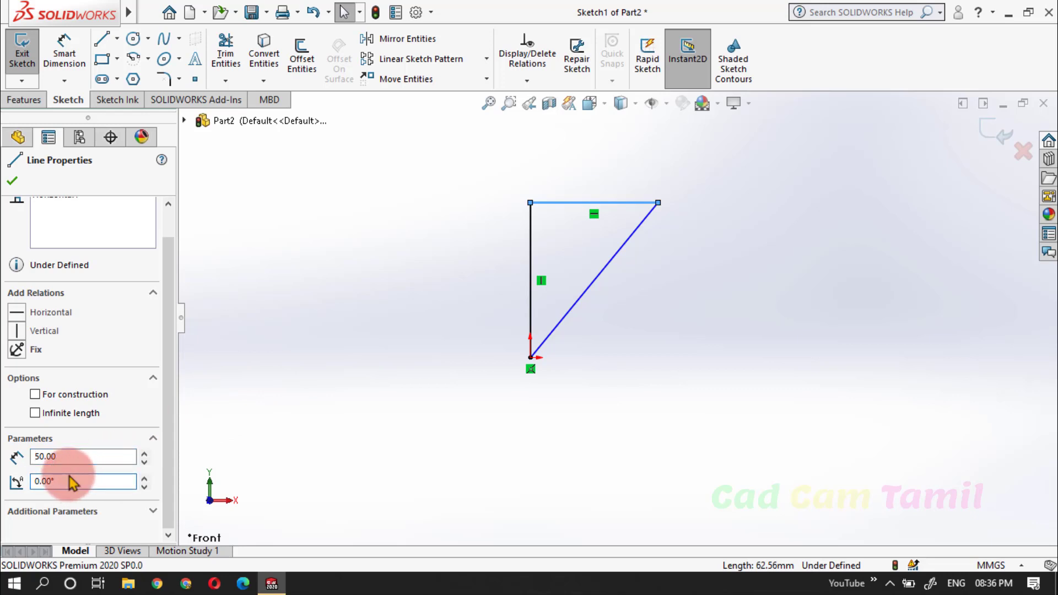
pyautogui.moveTo(63, 480); pyautogui.dragTo(3, 472)
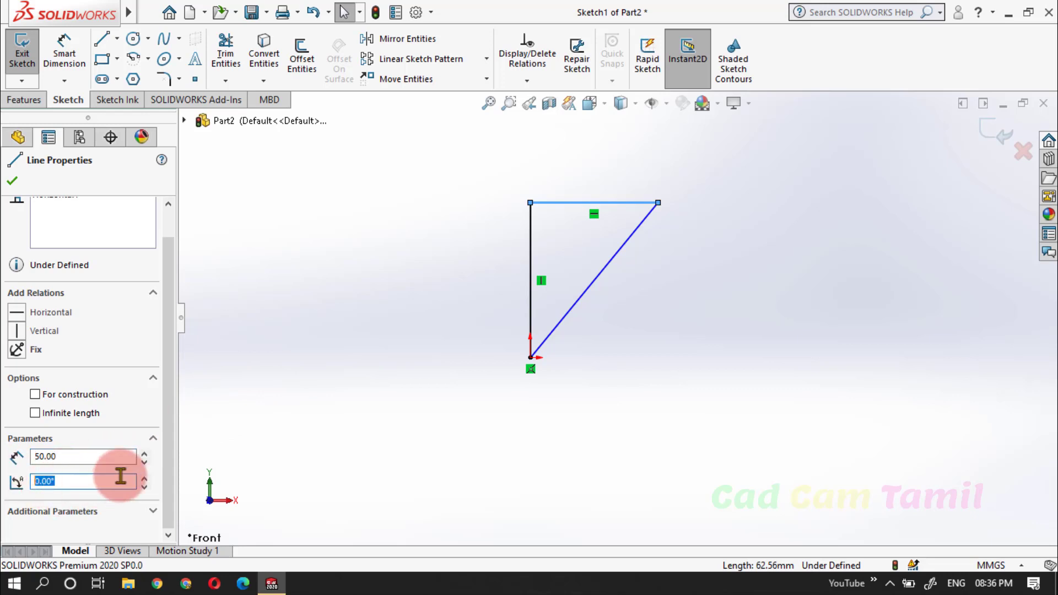
pyautogui.click(153, 511)
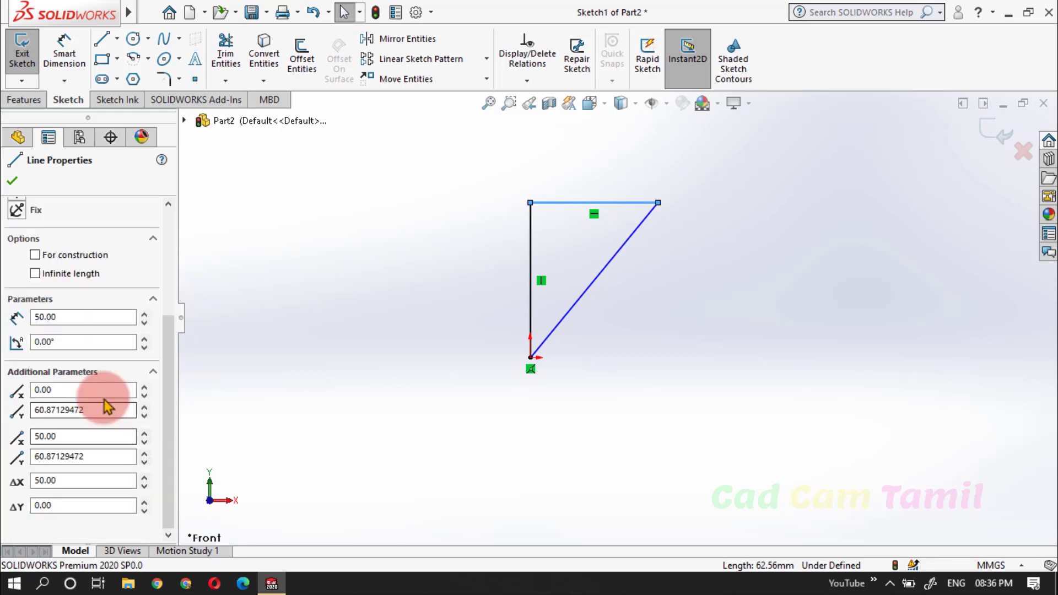
pyautogui.click(96, 389)
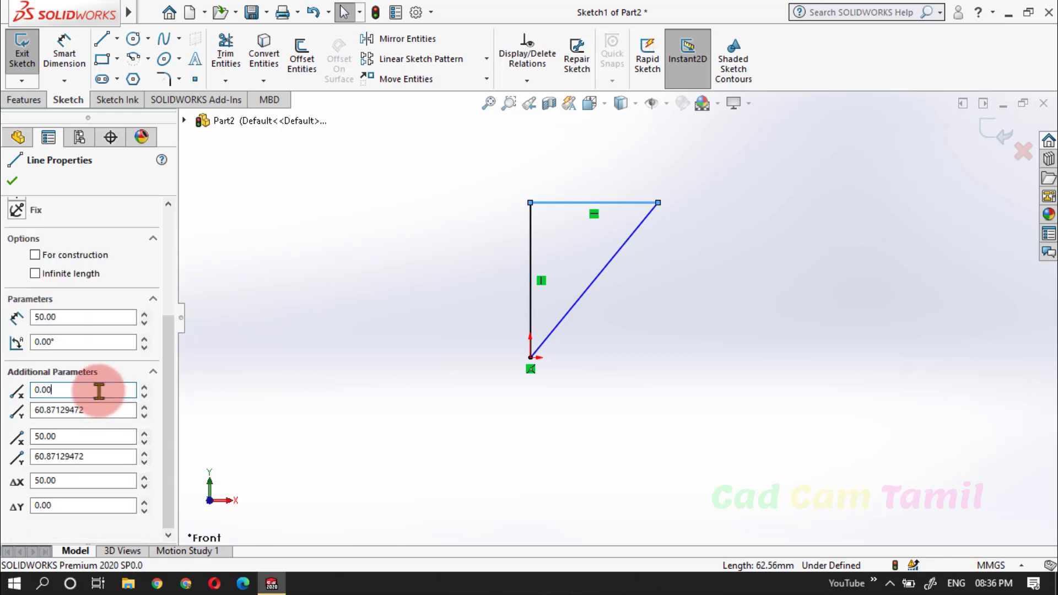
pyautogui.click(91, 409)
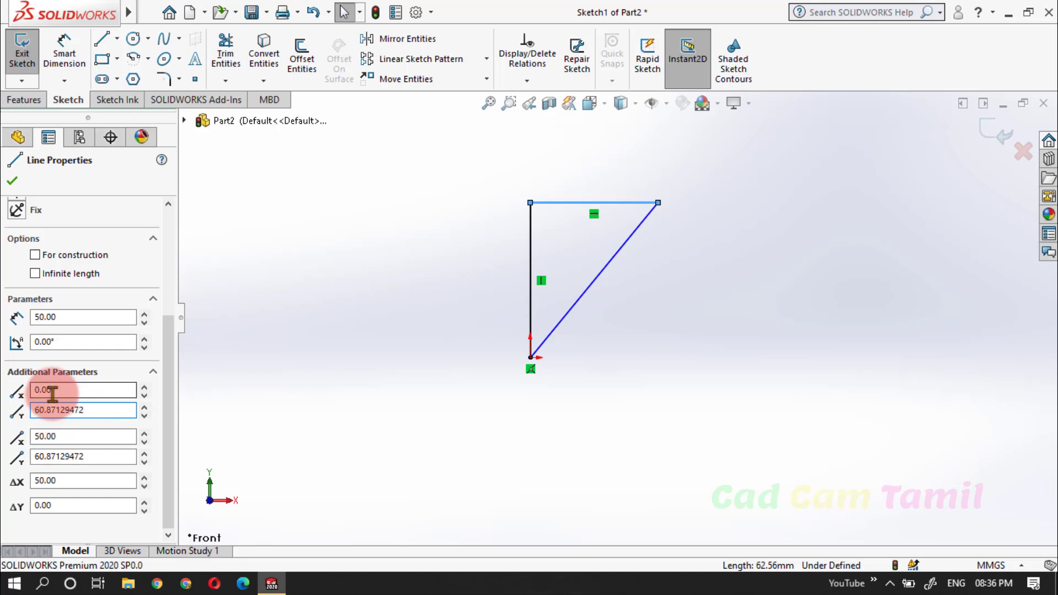
pyautogui.click(67, 433)
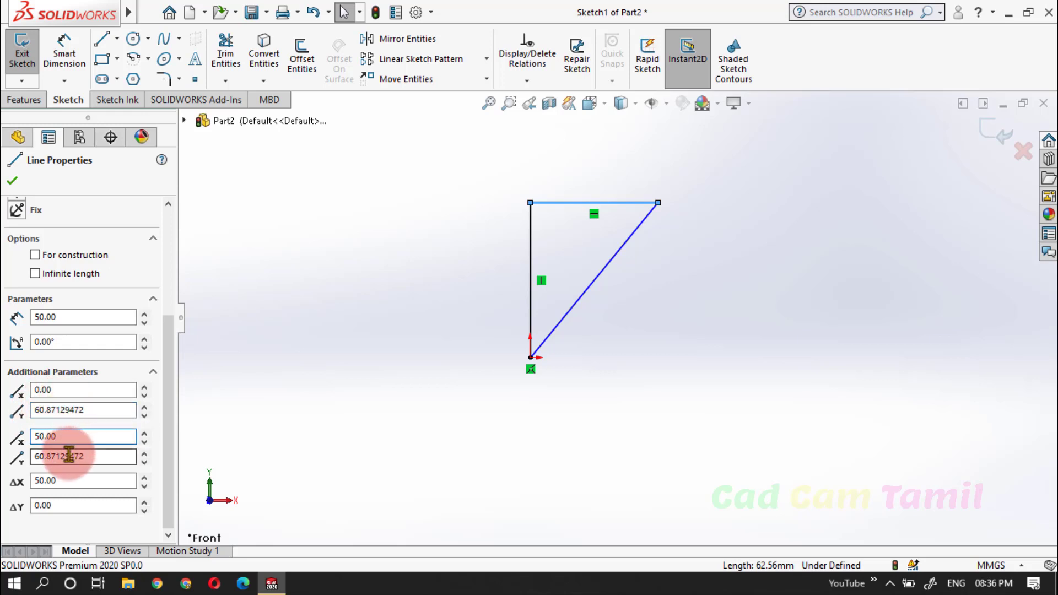
pyautogui.click(68, 455)
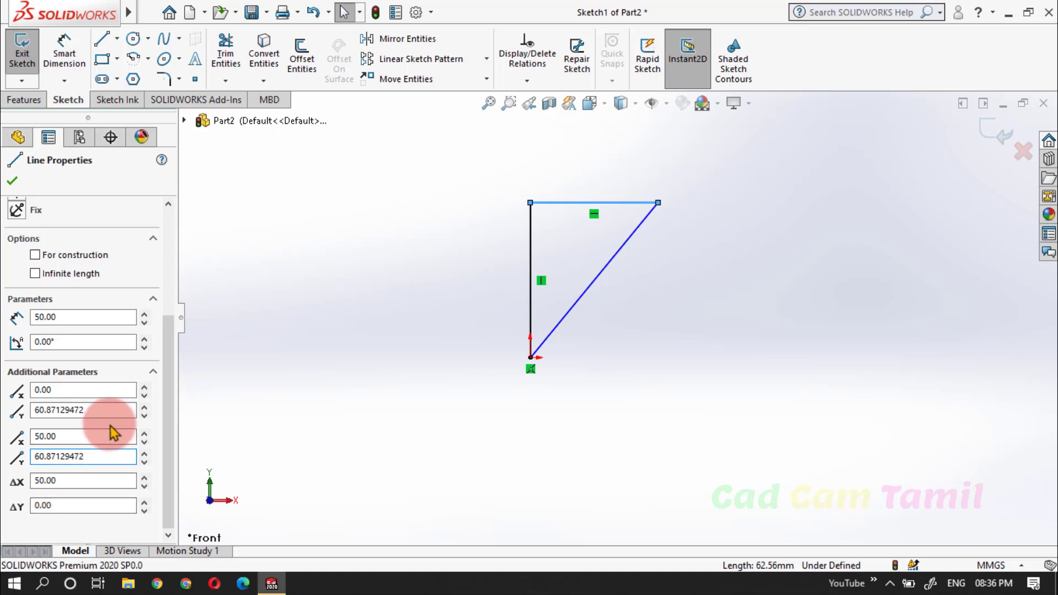
pyautogui.scroll(3, 113, 431)
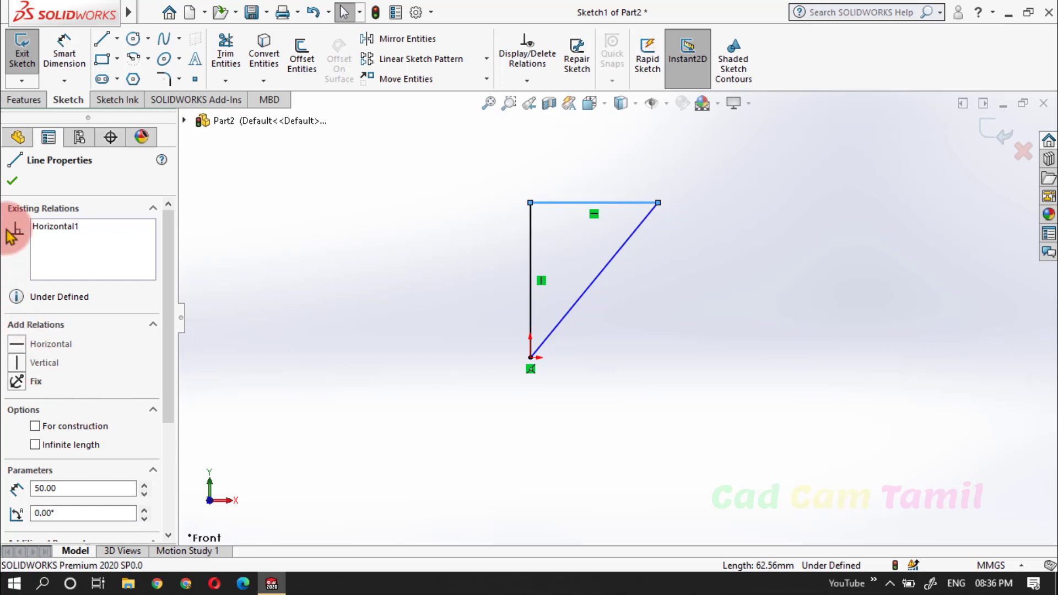
pyautogui.click(18, 137)
pyautogui.click(334, 262)
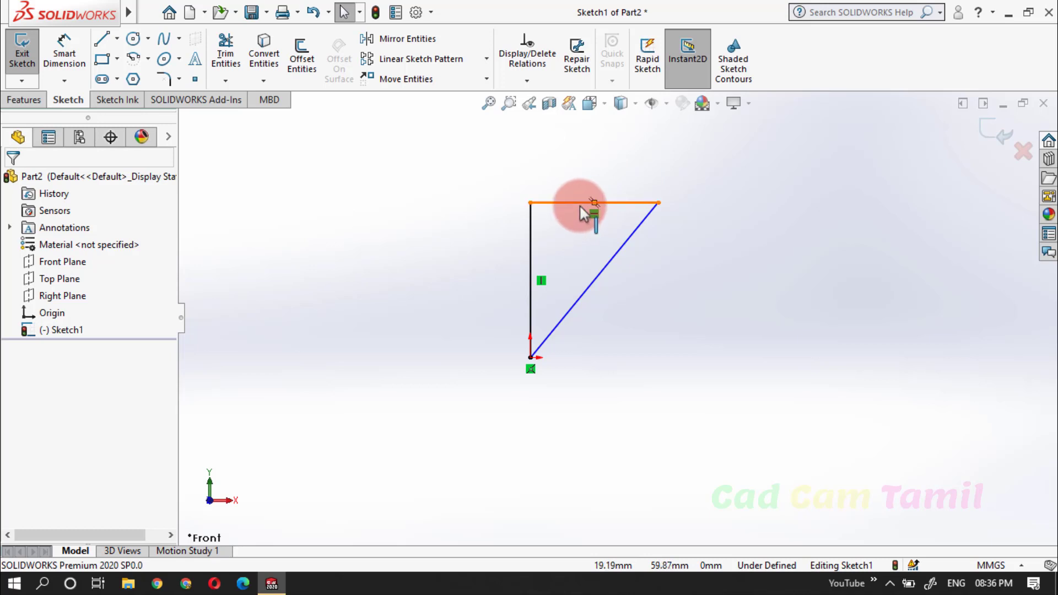
# Add a Smart Dimension above the triangle's horizontal top line and move the Modify box clear of the sketch.
pyautogui.click(72, 59)
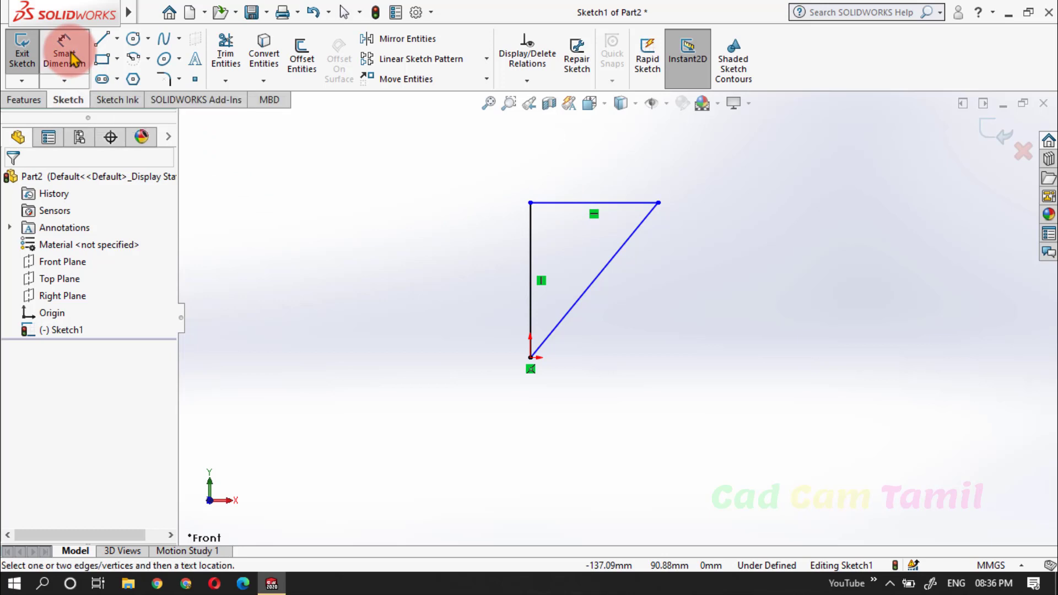
pyautogui.click(557, 202)
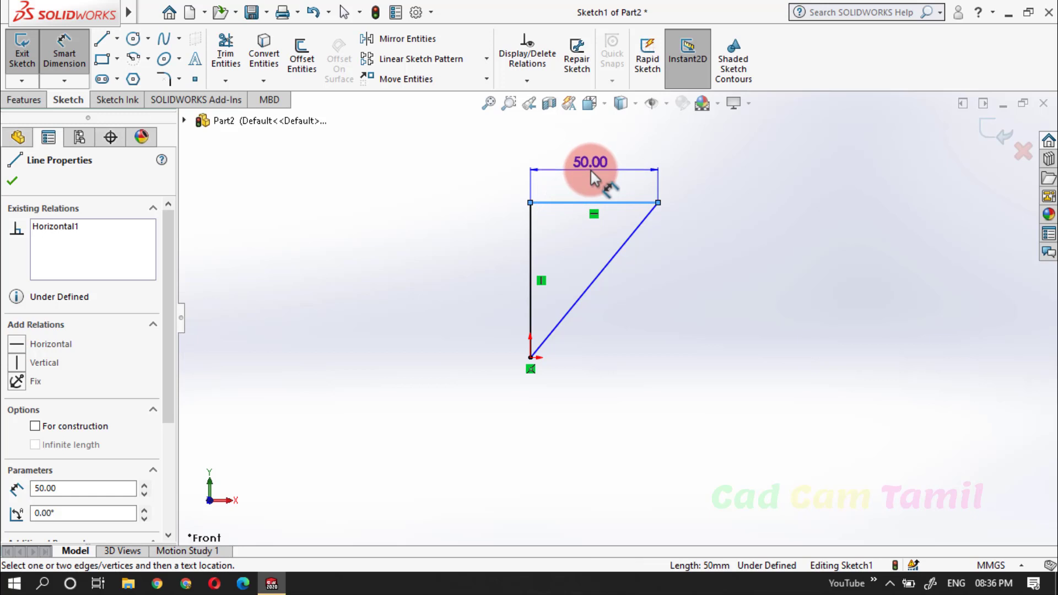
pyautogui.click(590, 169)
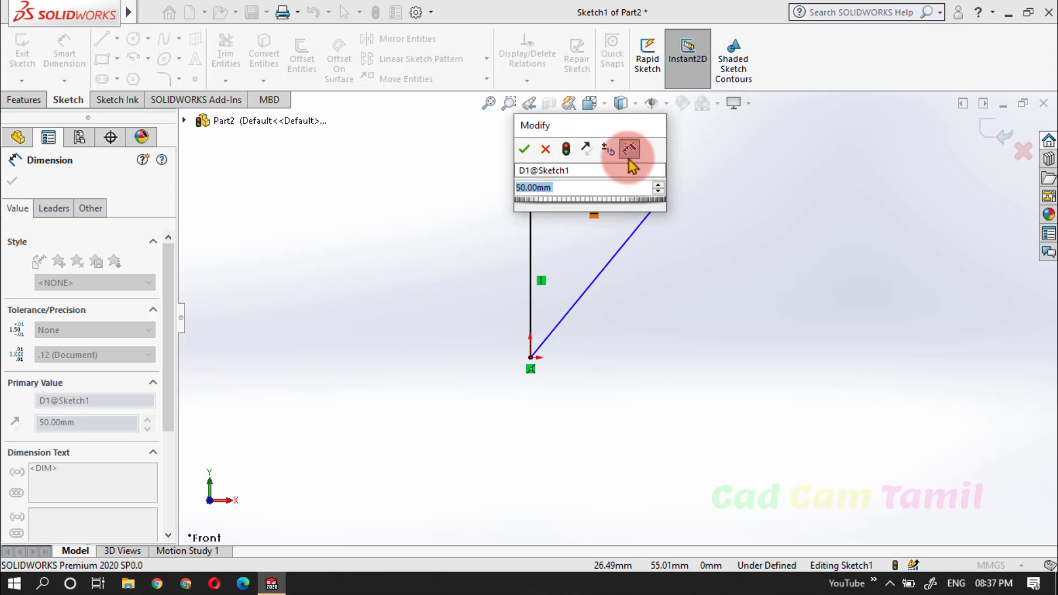
pyautogui.moveTo(550, 205)
pyautogui.mouseDown()
pyautogui.moveTo(529, 201)
pyautogui.moveTo(543, 205)
pyautogui.moveTo(576, 152)
pyautogui.moveTo(350, 110)
pyautogui.mouseUp()
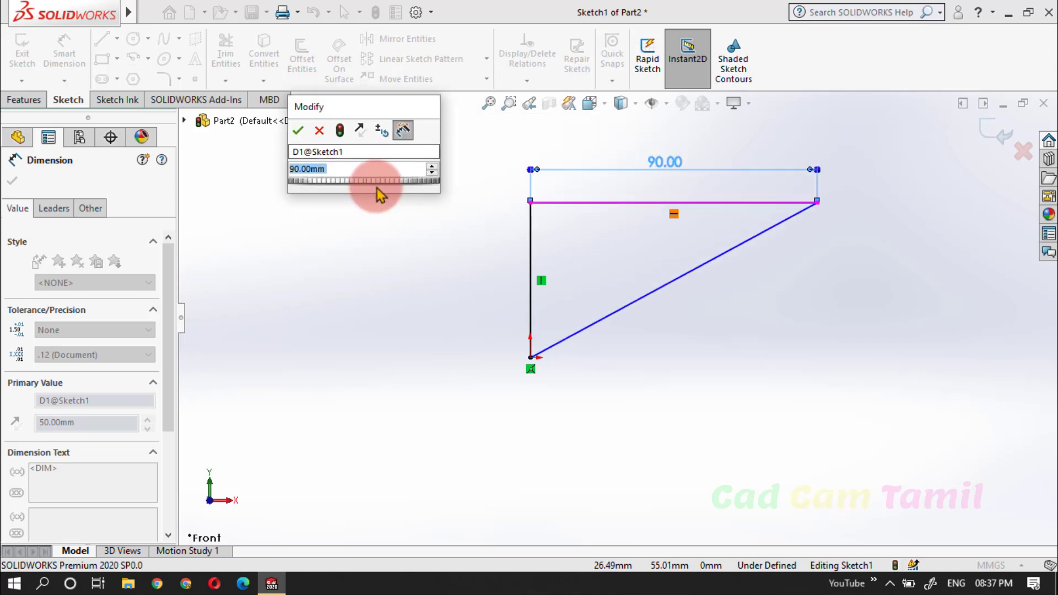
# Try larger and smaller values for the top line's dimension, and accept it at 50 mm.
pyautogui.moveTo(377, 187); pyautogui.dragTo(378, 184)
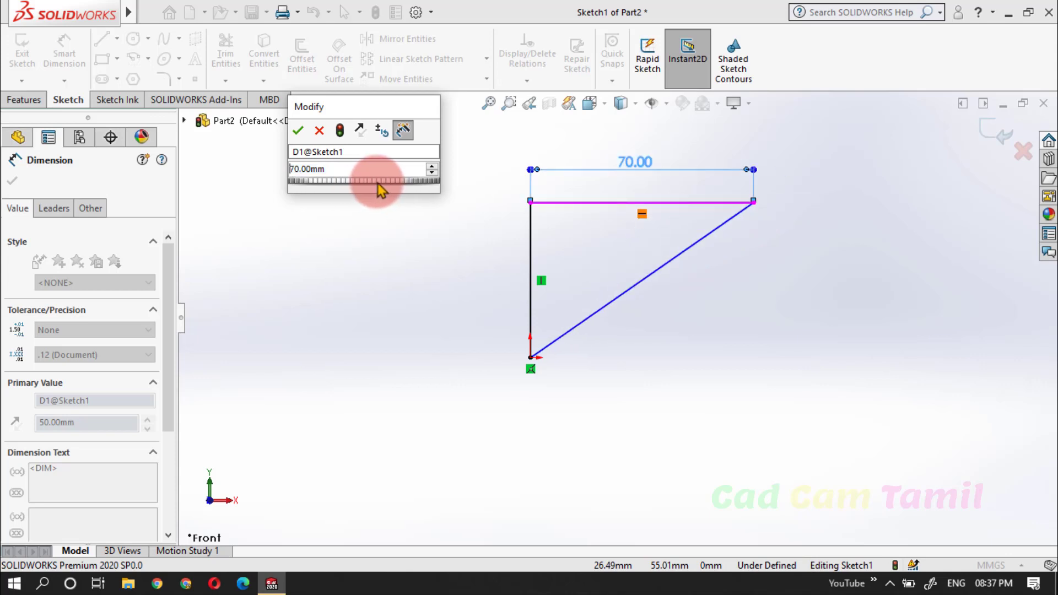
pyautogui.click(431, 166)
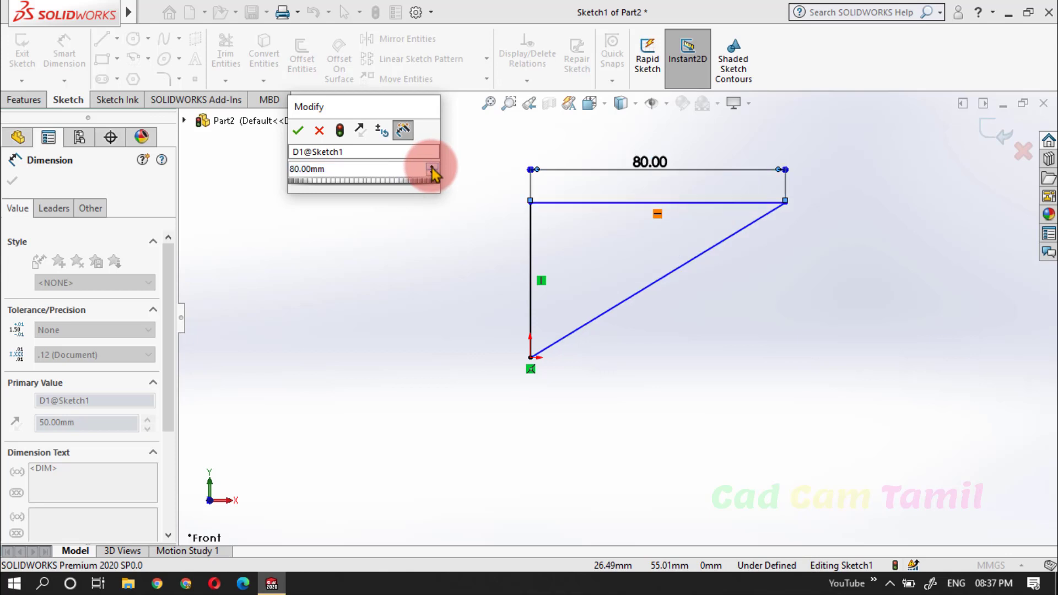
pyautogui.click(432, 166)
pyautogui.click(432, 172)
pyautogui.click(432, 172)
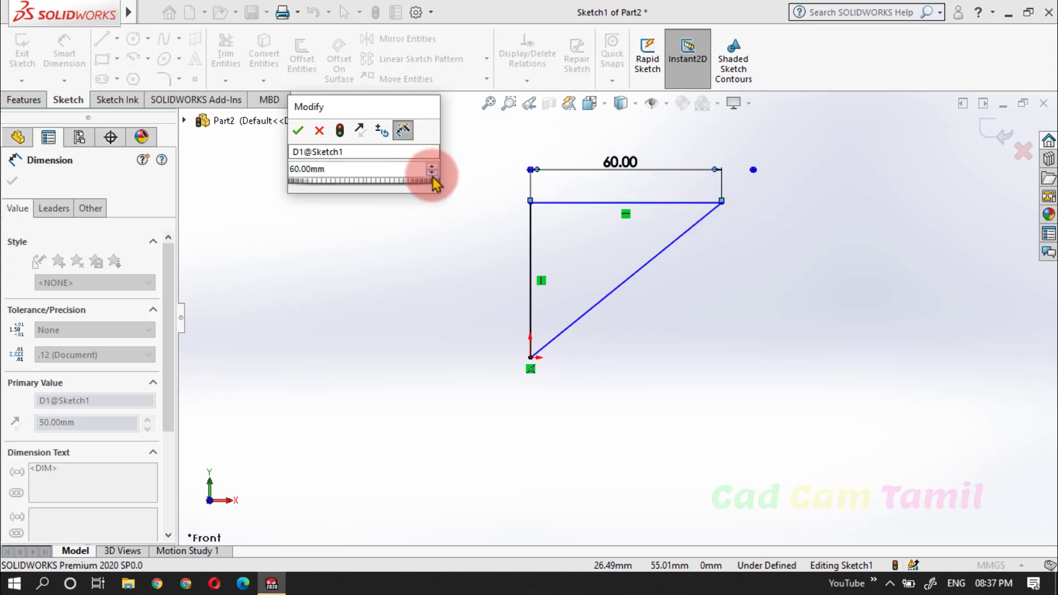
pyautogui.click(433, 173)
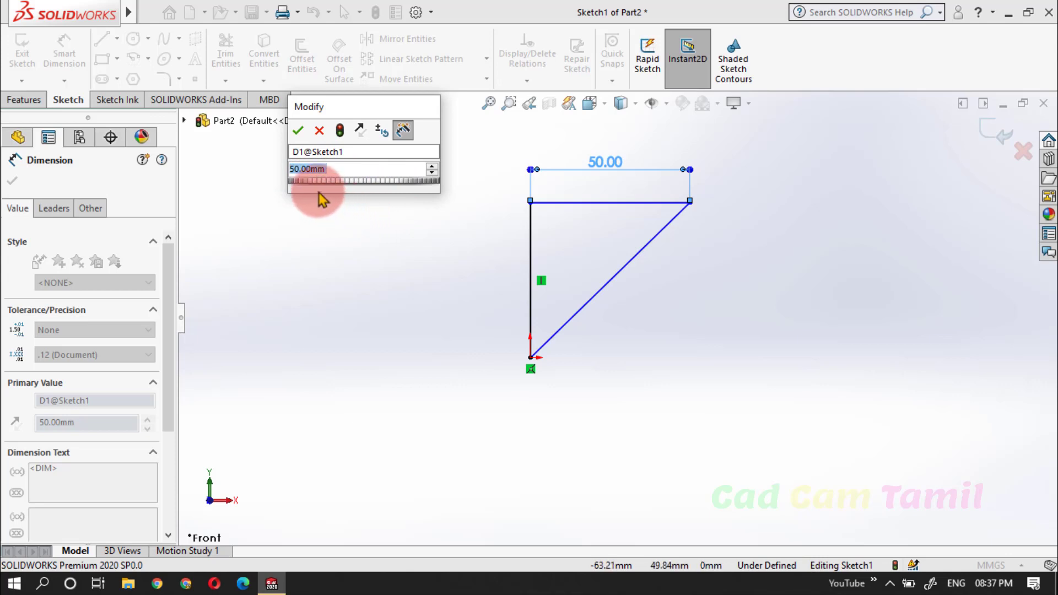
pyautogui.click(371, 169)
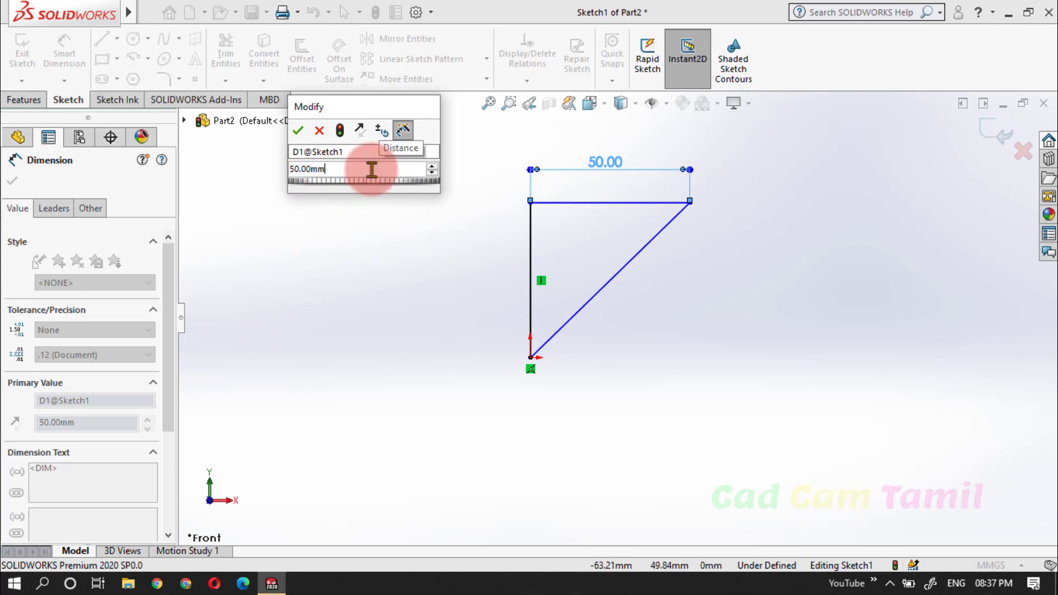
pyautogui.click(298, 130)
pyautogui.click(358, 273)
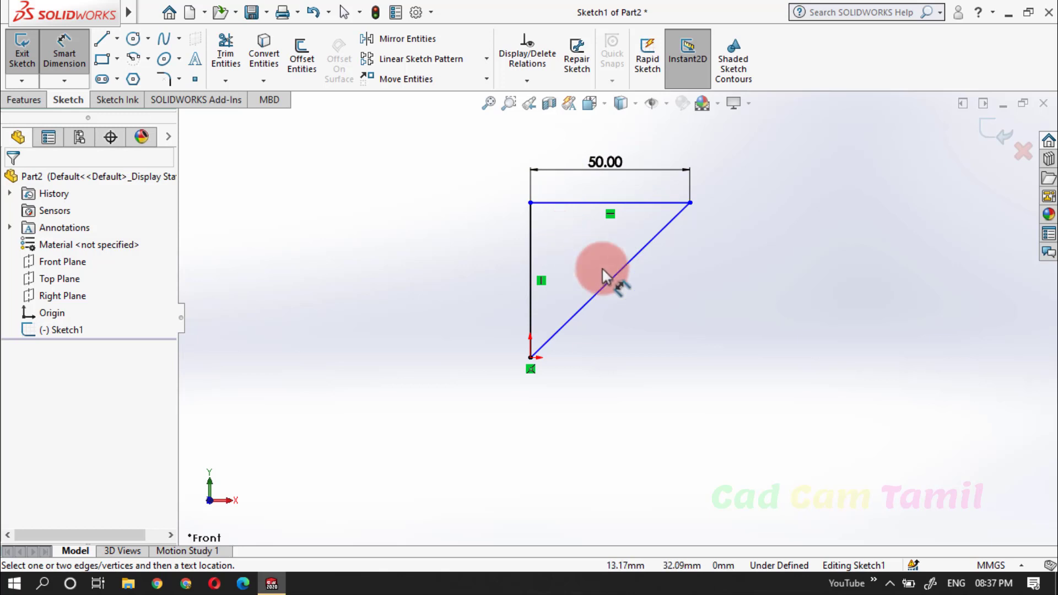
pyautogui.click(617, 274)
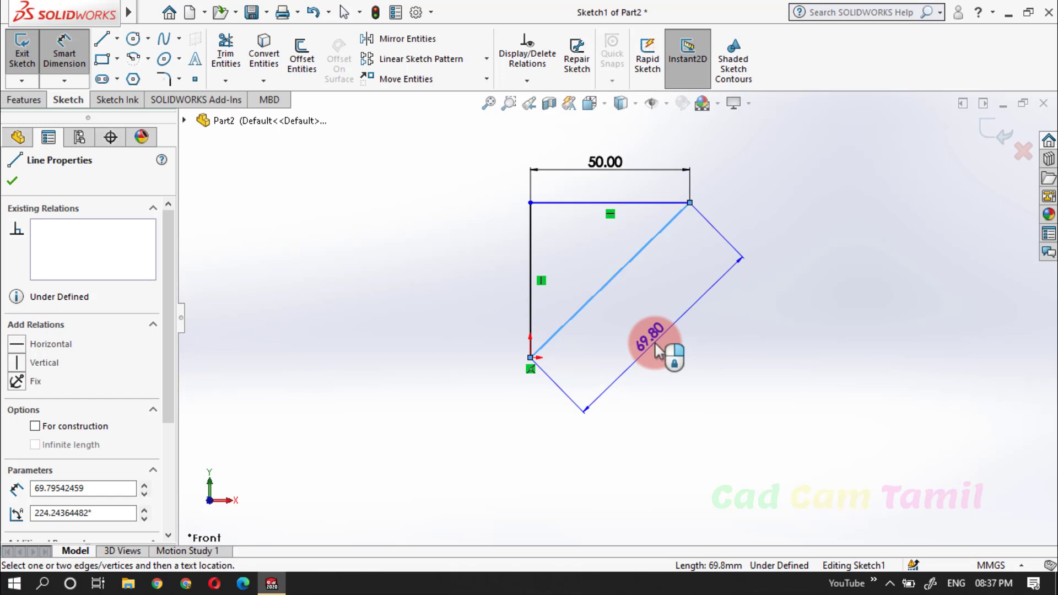
pyautogui.scroll(-1, 656, 350)
pyautogui.press('Escape')
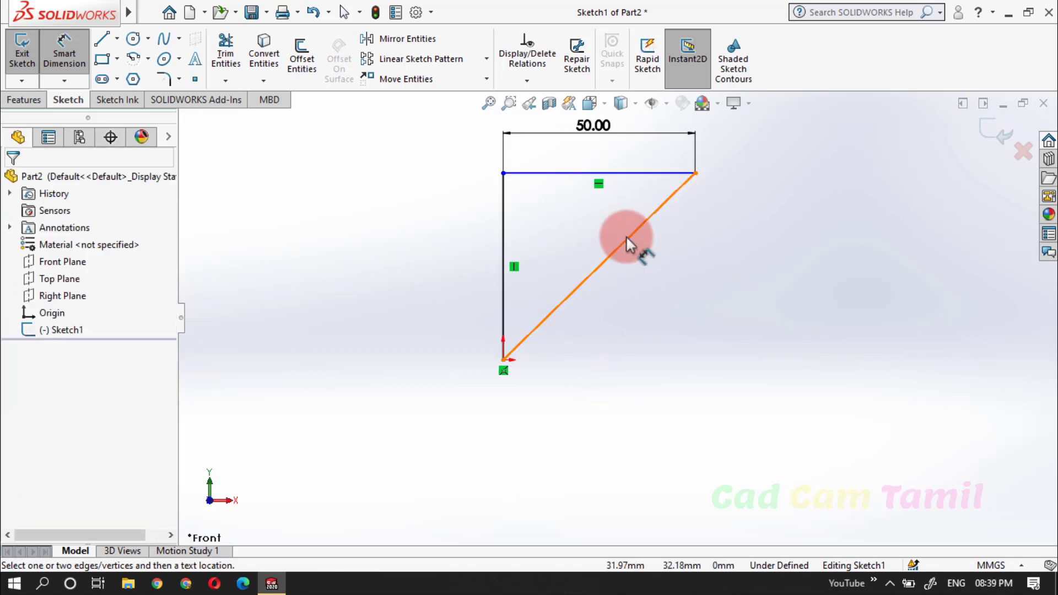
# Place an angle dimension between the triangle's sloping line and top line, outside the upper corner.
pyautogui.click(620, 268)
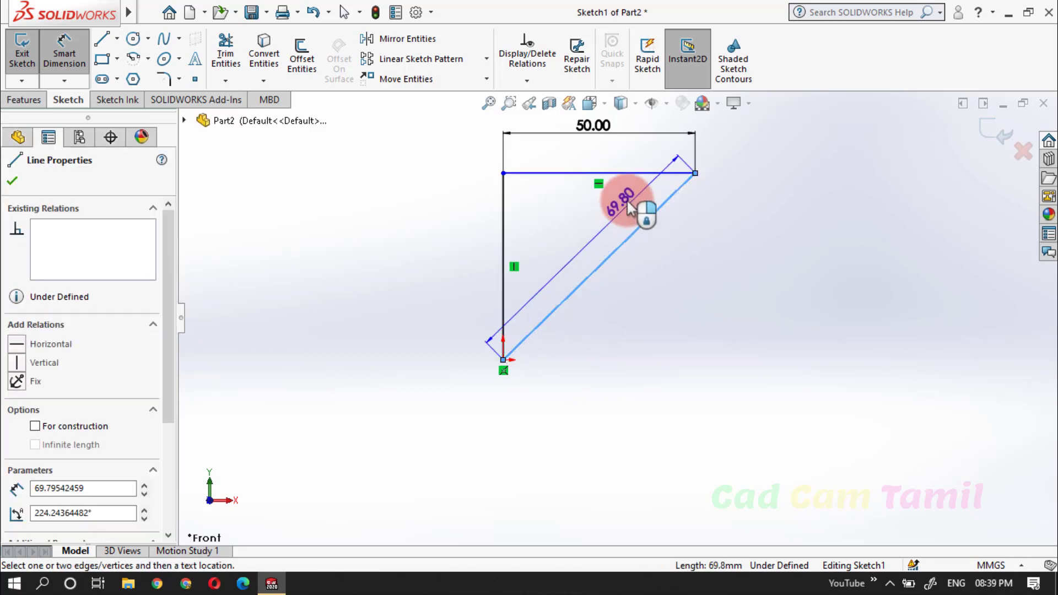
pyautogui.click(631, 173)
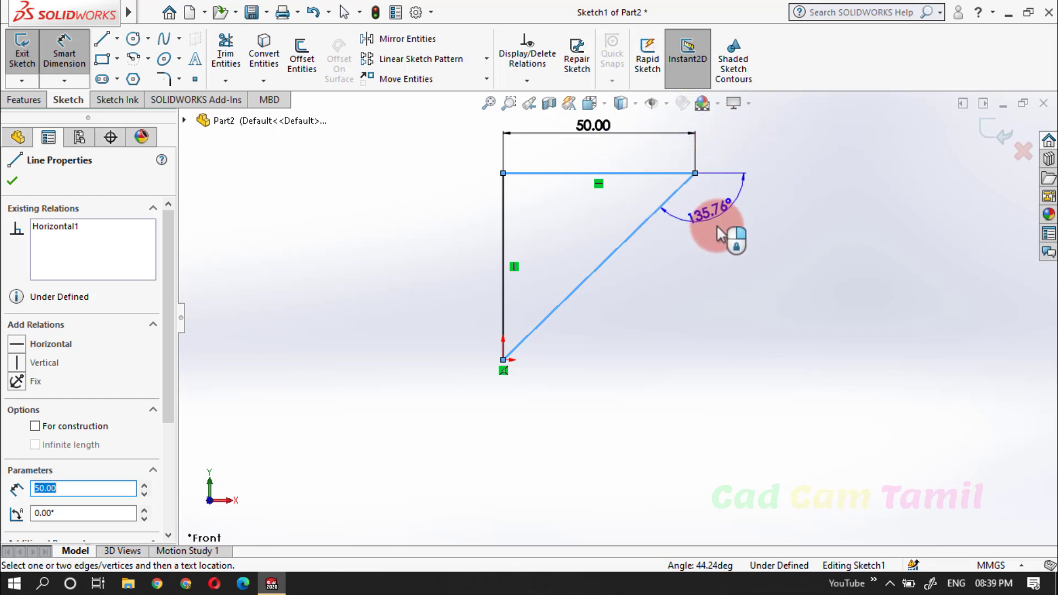
pyautogui.click(719, 234)
pyautogui.press('Escape')
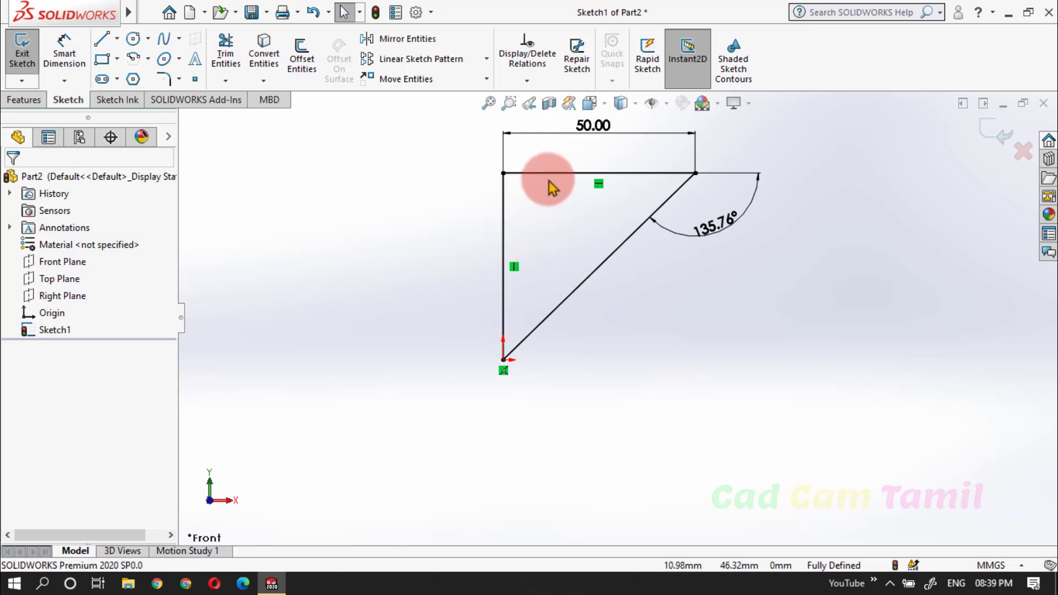
# Undo the angle dimension between the triangle's sloping line and top line.
pyautogui.hotkey('ctrl', 'z')
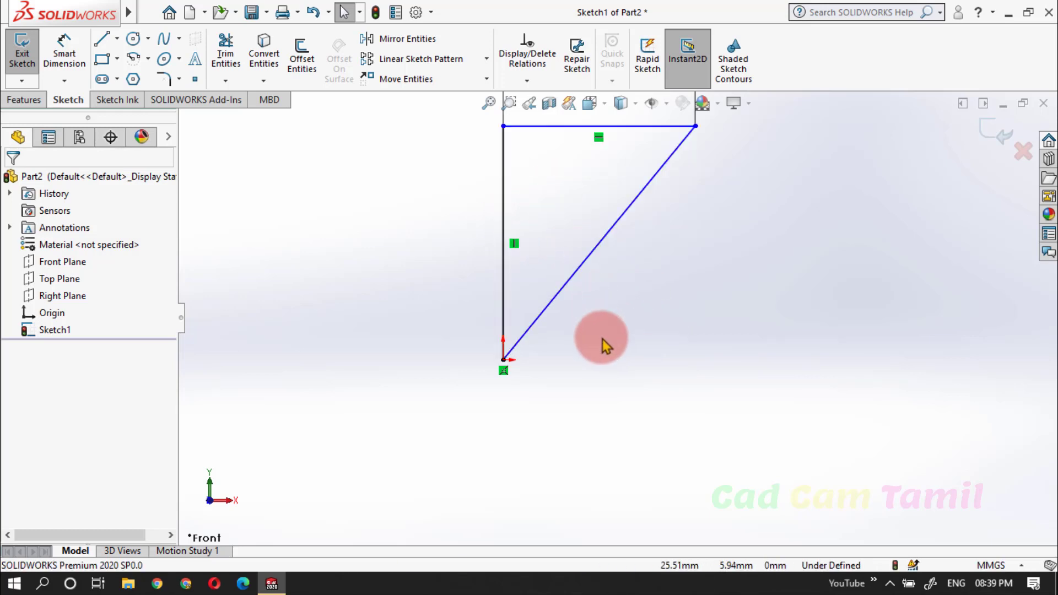
pyautogui.scroll(2, 520, 348)
pyautogui.scroll(-2, 683, 160)
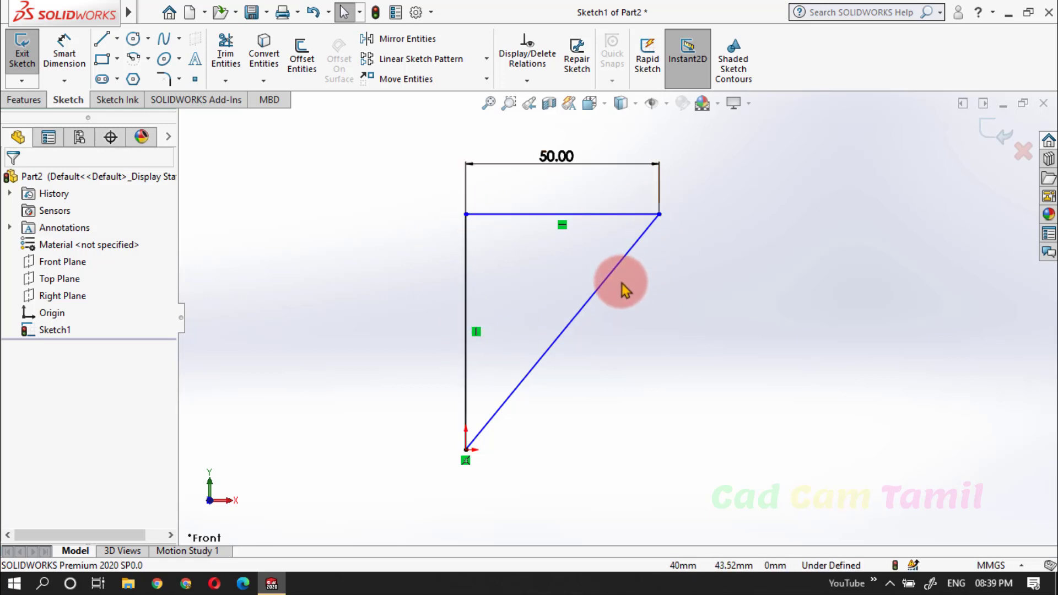
# Sketch a closed centerline triangle to the right of the dimensioned one, with a vertical side about 52 mm and an upper side about 45 mm.
pyautogui.click(117, 38)
pyautogui.click(127, 79)
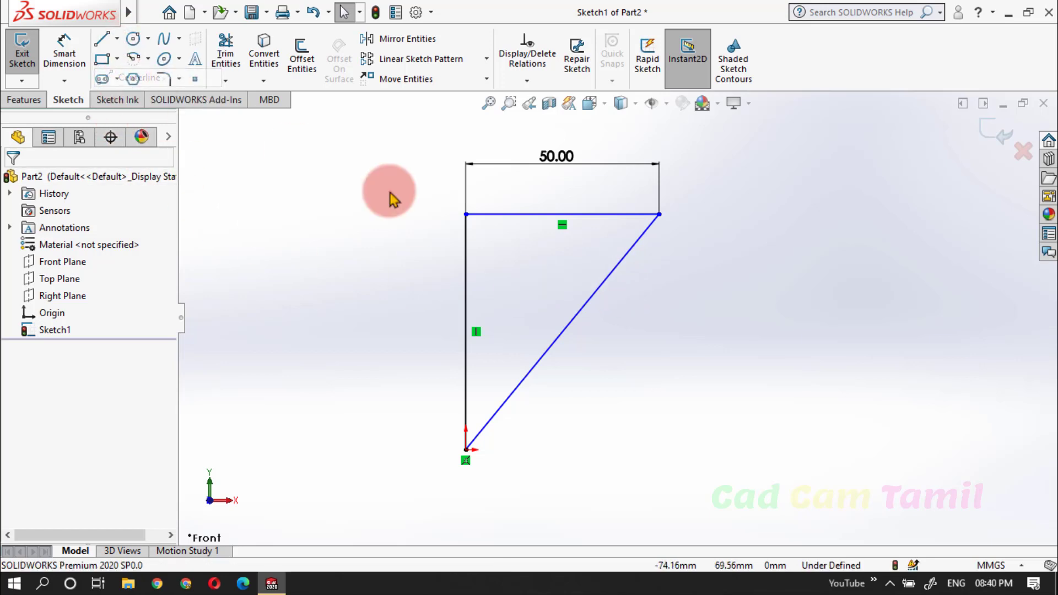
pyautogui.click(763, 227)
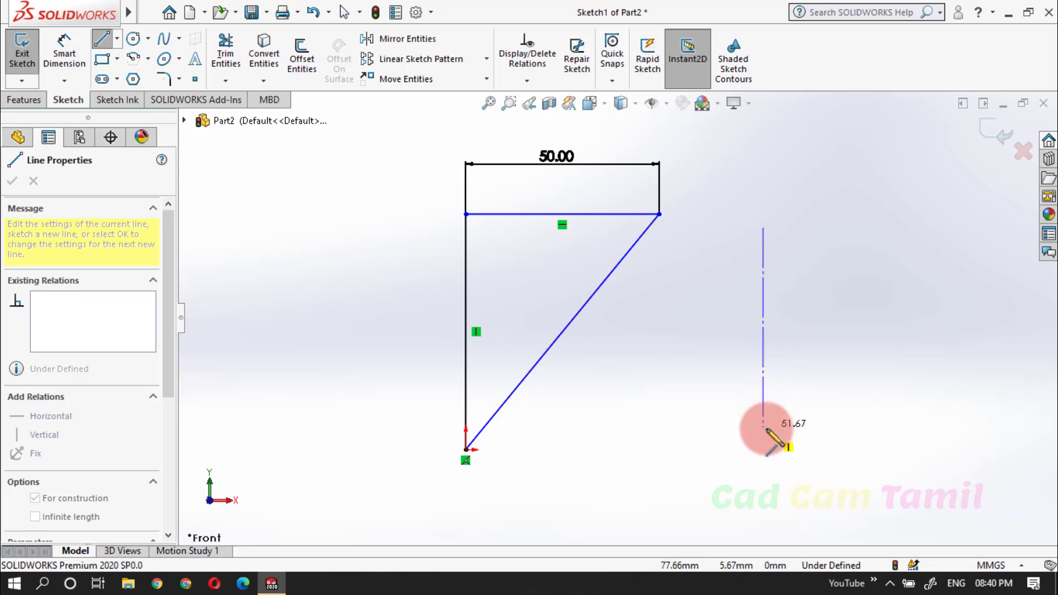
pyautogui.click(763, 428)
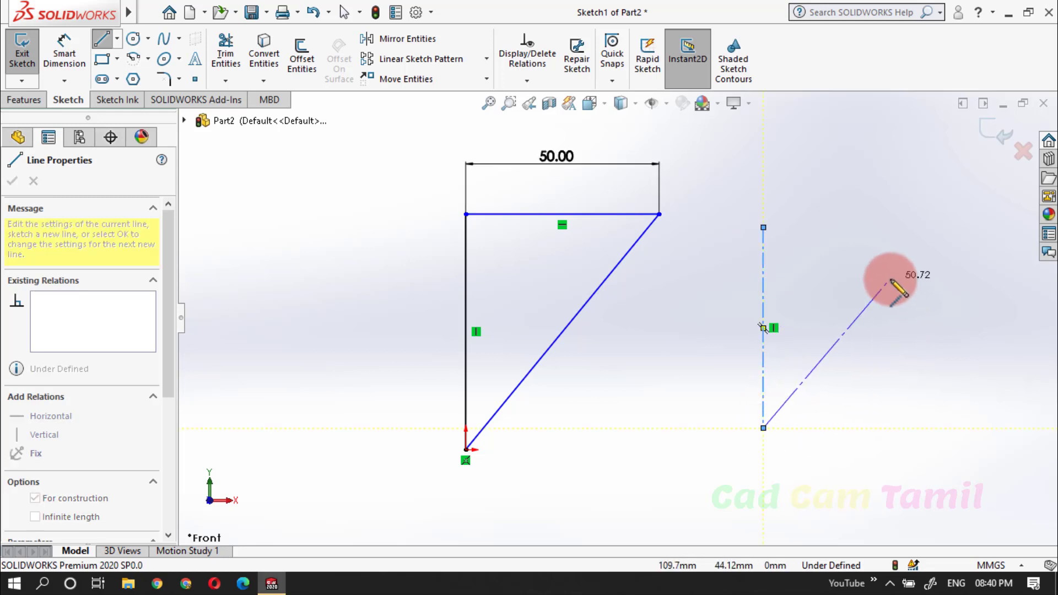
pyautogui.click(902, 334)
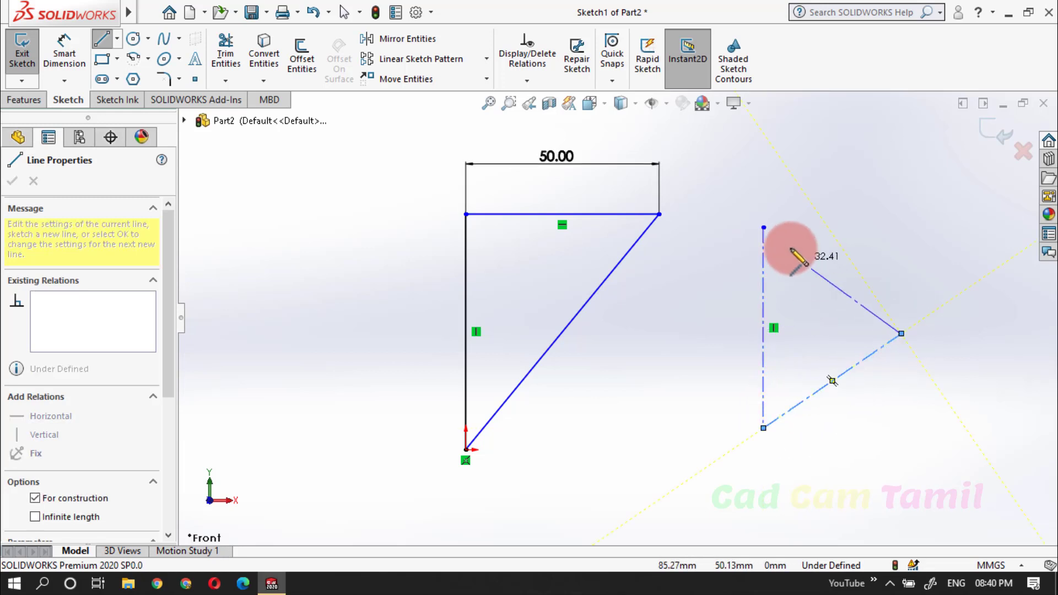
pyautogui.click(763, 228)
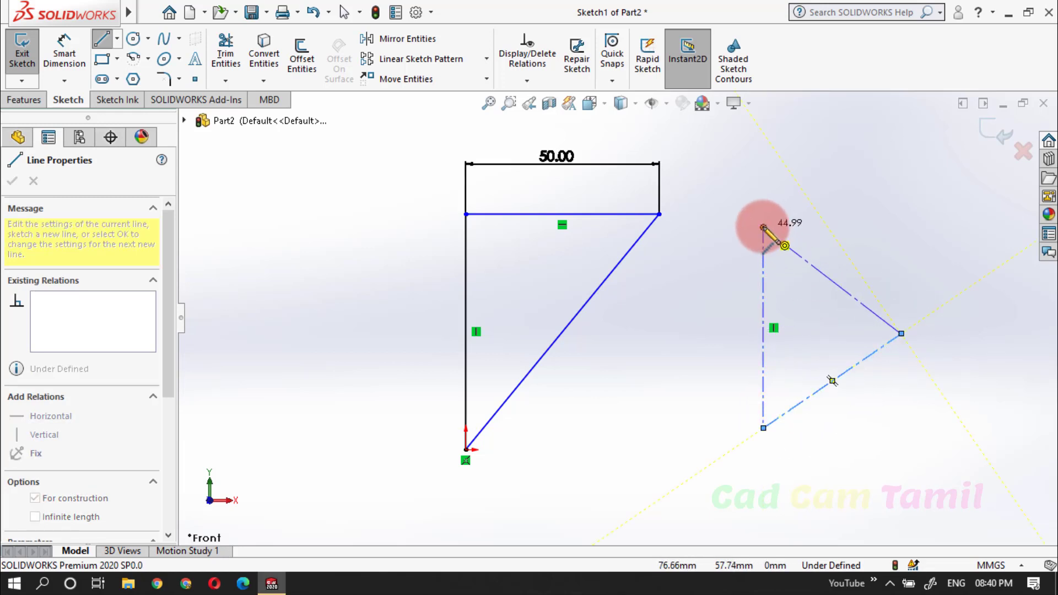
# Add two more centerlines that form a second triangle on the upper sloping side of the centerline triangle.
pyautogui.click(880, 135)
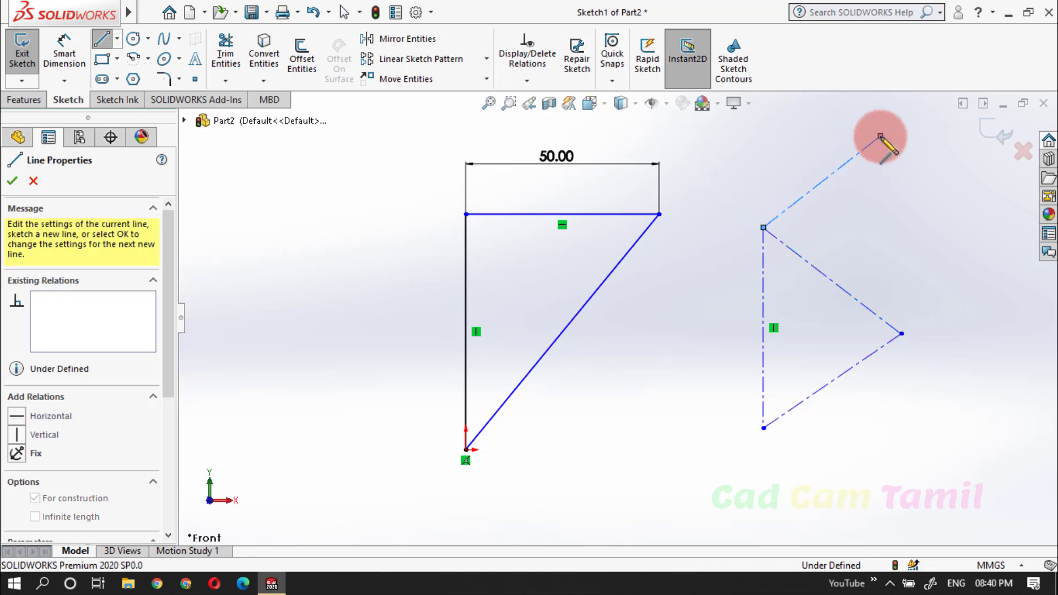
pyautogui.click(901, 334)
pyautogui.press('Escape')
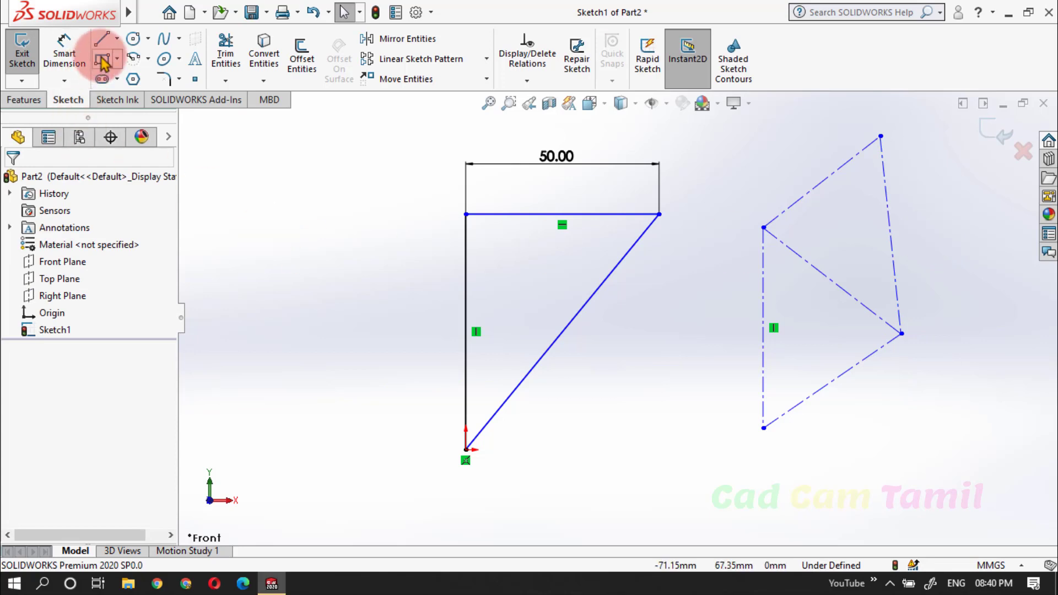
# Sketch a horizontal midpoint line left of the dimensioned triangle, extending about 11 mm to each side of its midpoint.
pyautogui.click(117, 38)
pyautogui.click(135, 96)
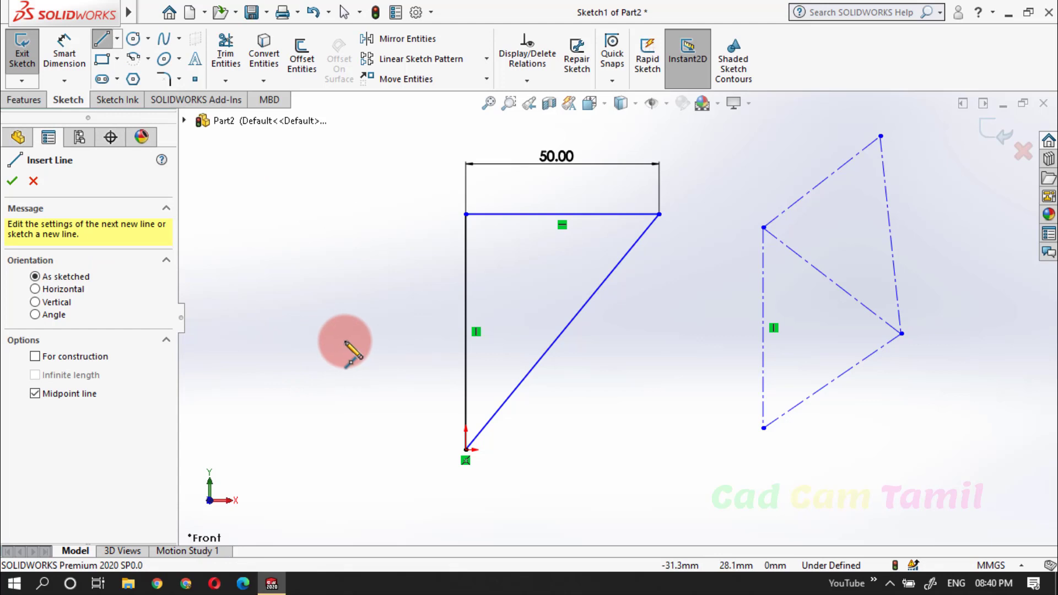
pyautogui.click(345, 341)
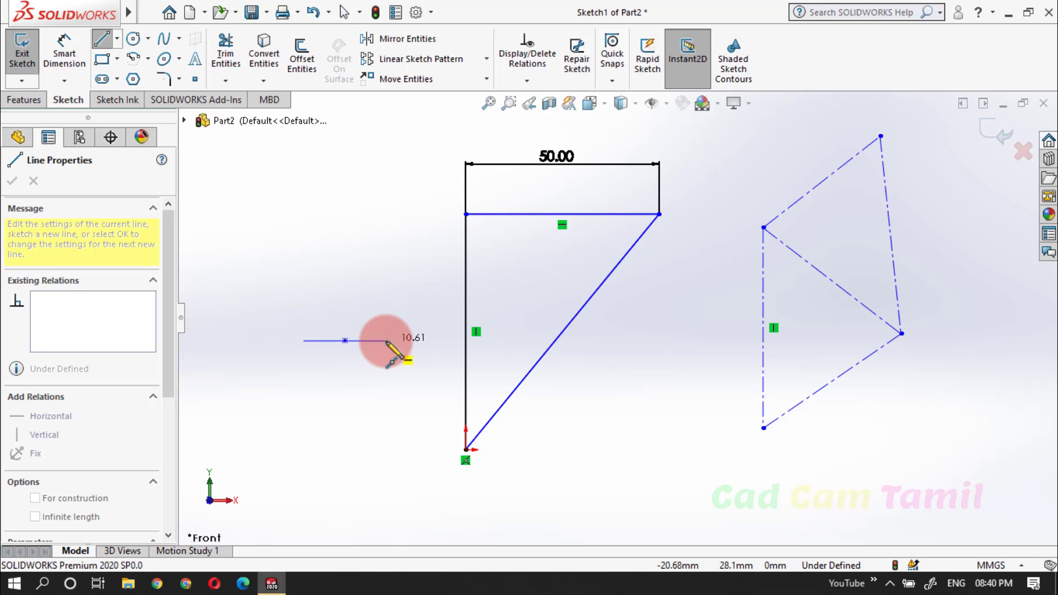
pyautogui.click(386, 340)
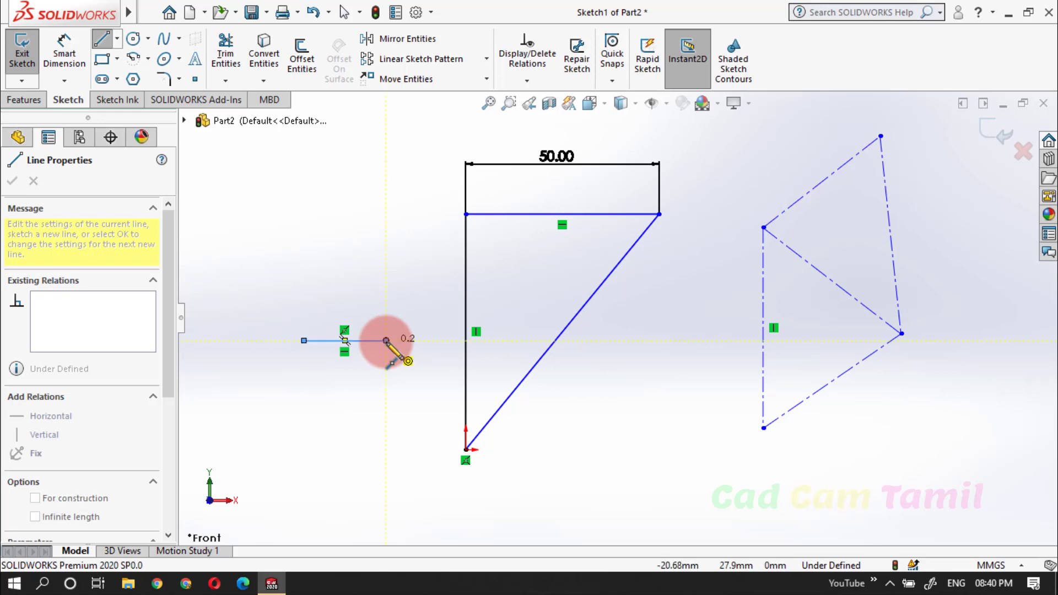
# Continue from the midpoint line's right end with four connected lines to close a five-sided shape below it, and end the line command.
pyautogui.click(413, 428)
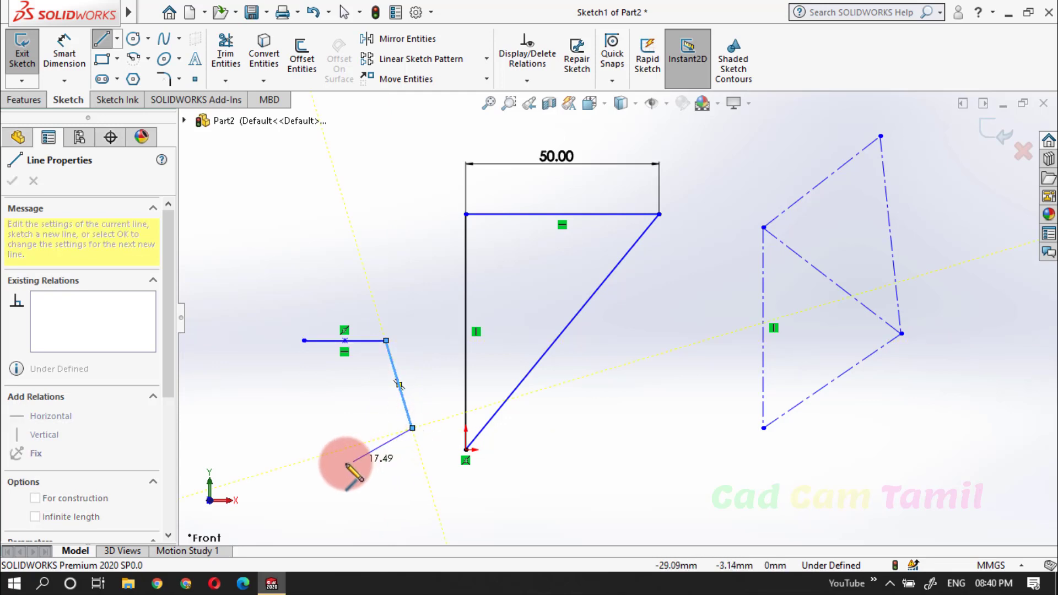
pyautogui.click(325, 470)
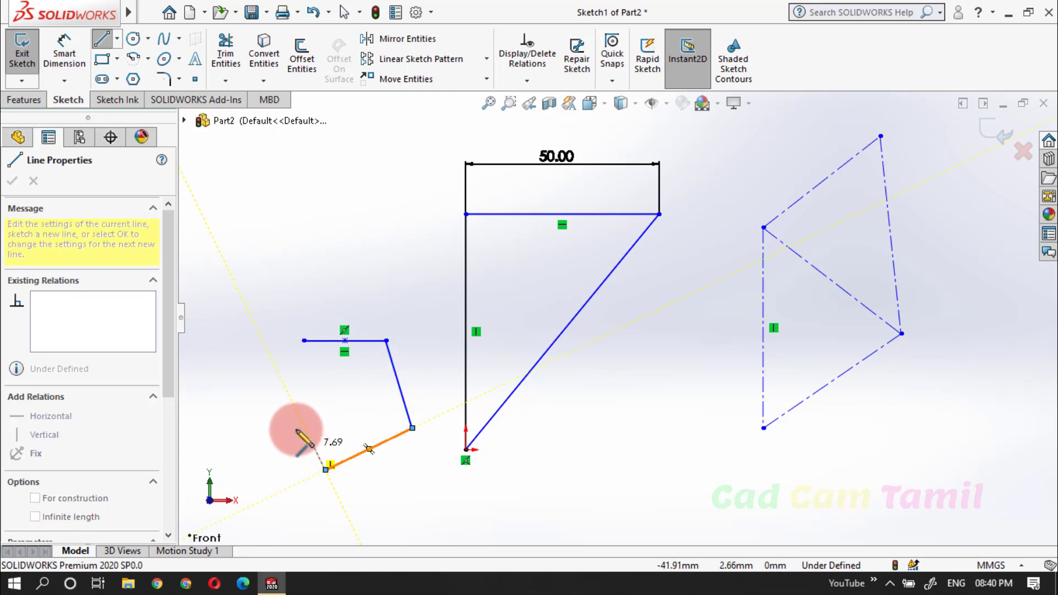
pyautogui.click(275, 409)
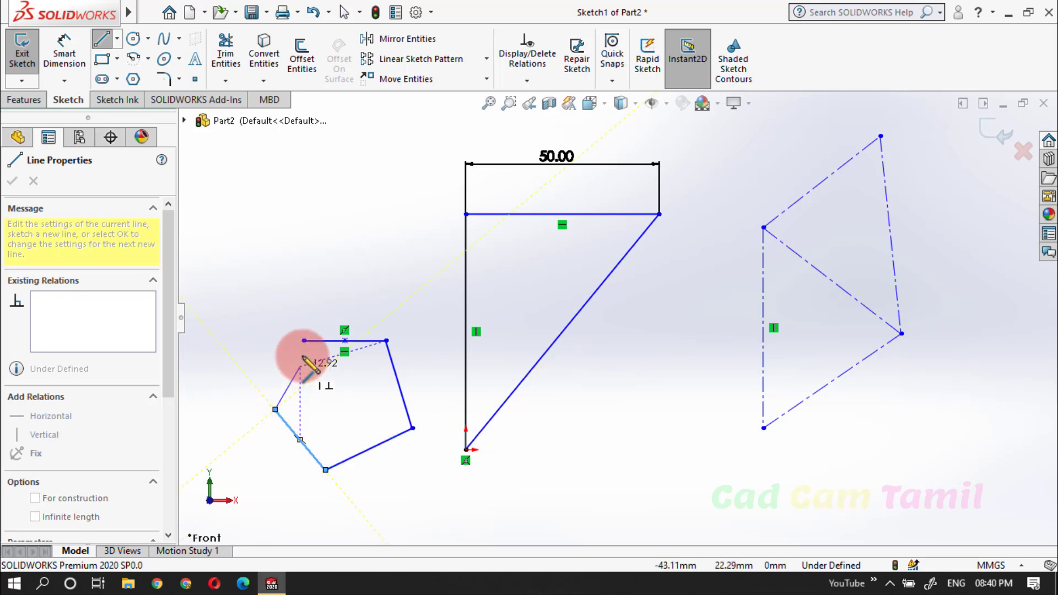
pyautogui.click(304, 341)
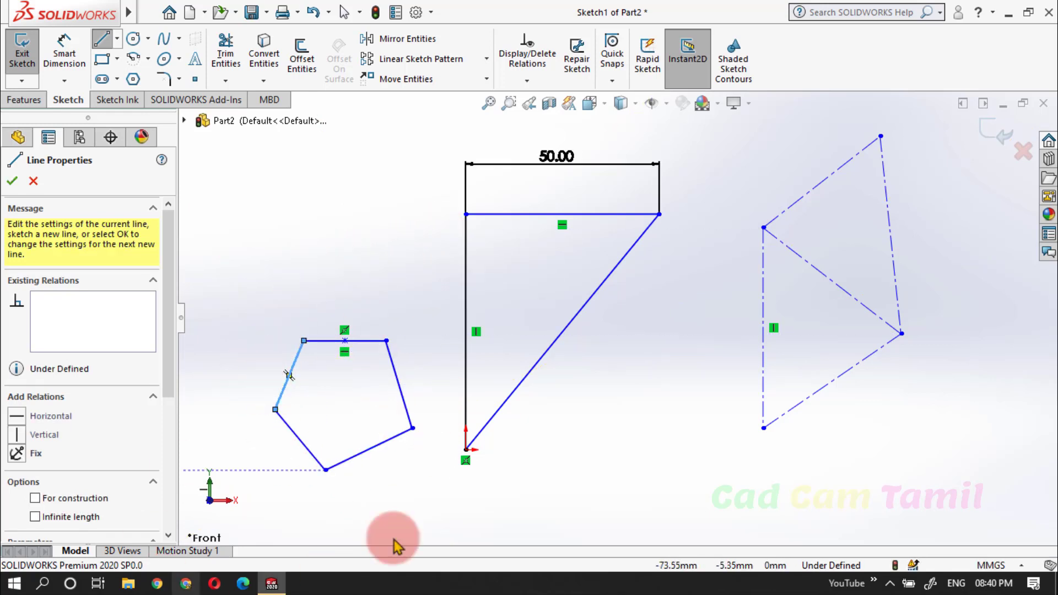
pyautogui.click(12, 181)
pyautogui.click(326, 257)
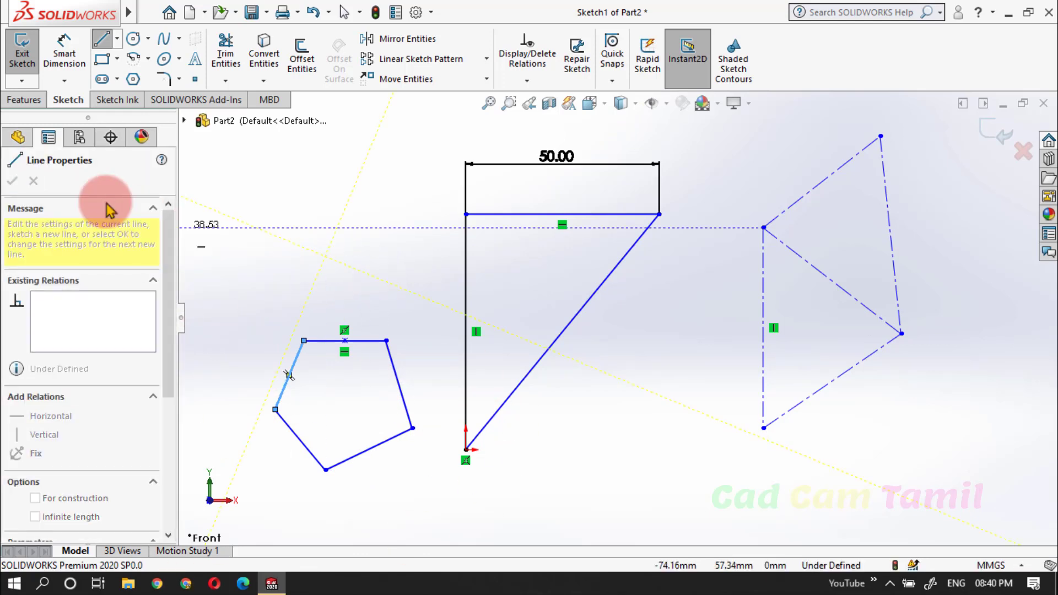
pyautogui.press('Escape')
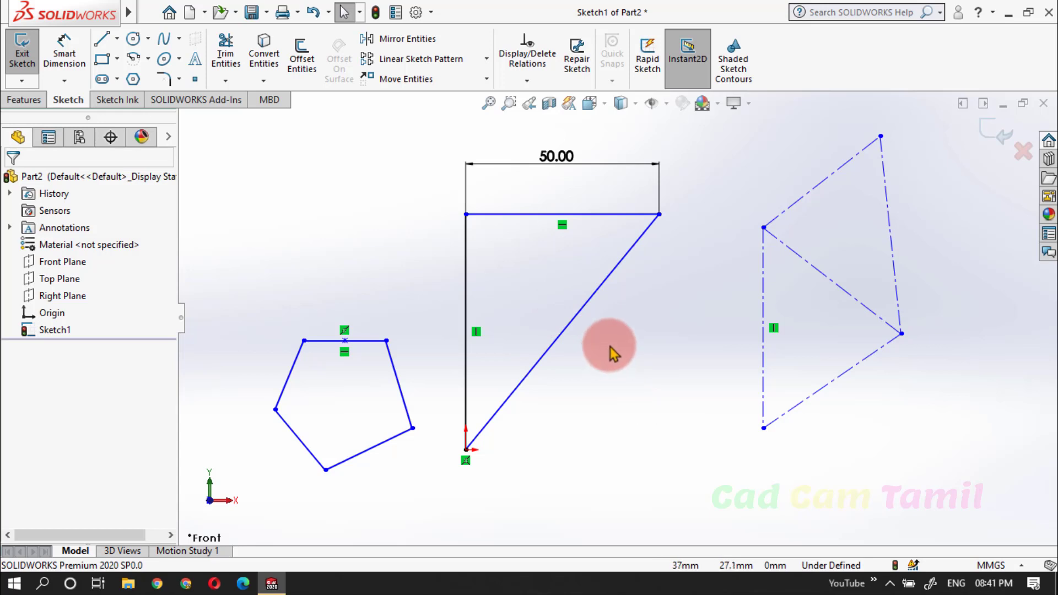
# Try an Equal relation between the sloping side and the horizontal top side of the dimensioned triangle.
pyautogui.click(576, 315)
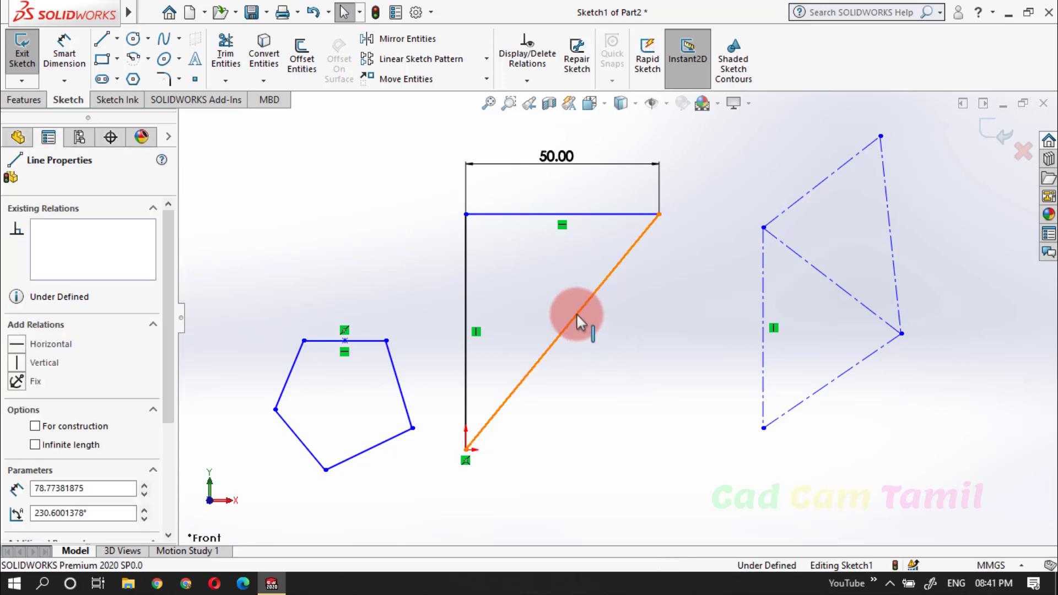
pyautogui.keyDown('ctrl'); pyautogui.click(539, 216); pyautogui.keyUp('ctrl')
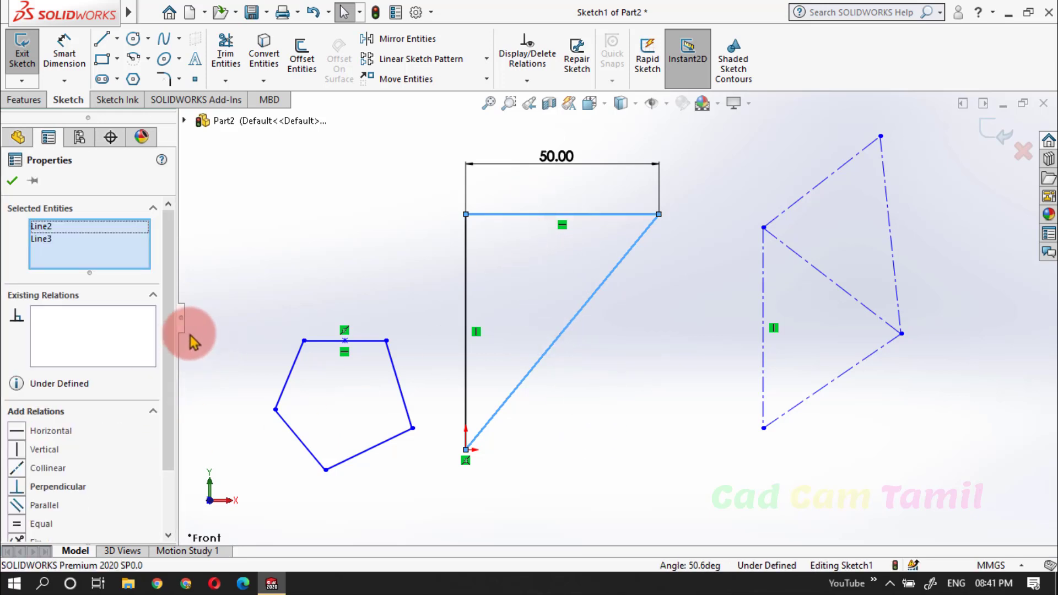
pyautogui.moveTo(169, 338); pyautogui.dragTo(75, 383)
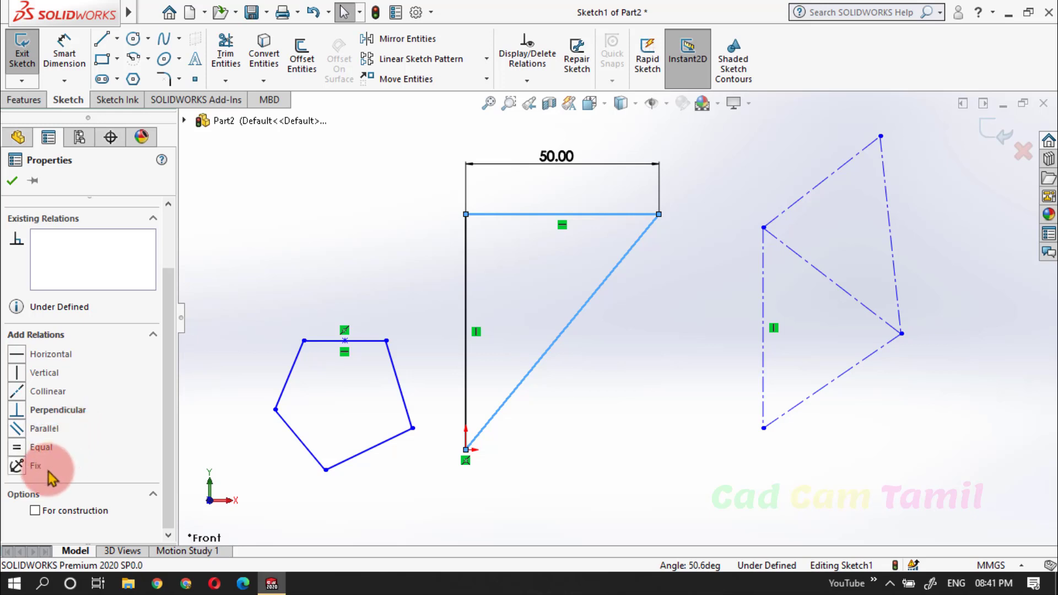
pyautogui.click(40, 448)
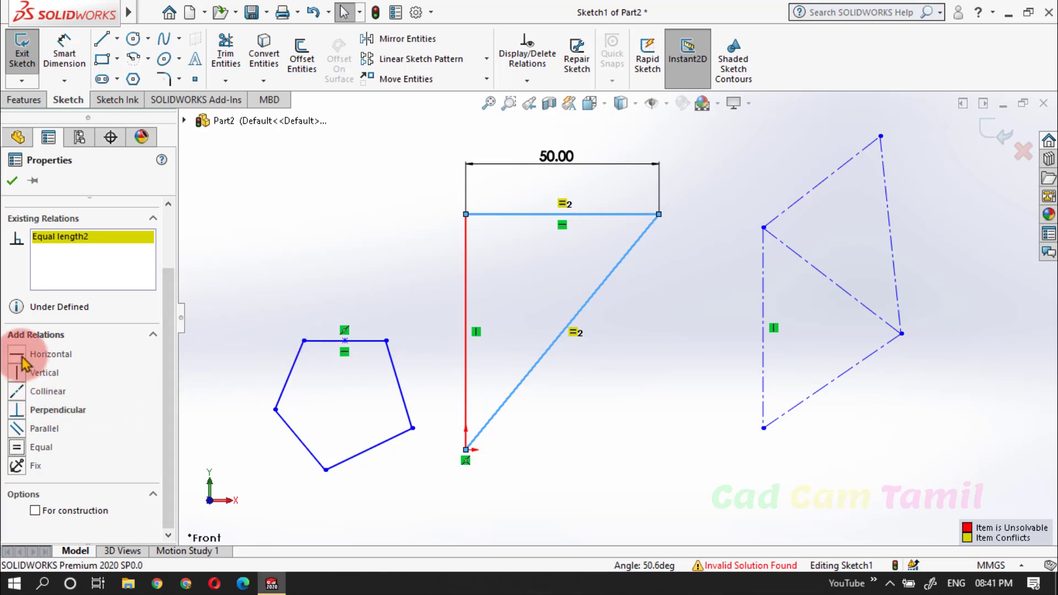
# Try adding Vertical, Horizontal, Perpendicular, Parallel and Fix relations to the triangle's selected top and sloping sides.
pyautogui.click(18, 374)
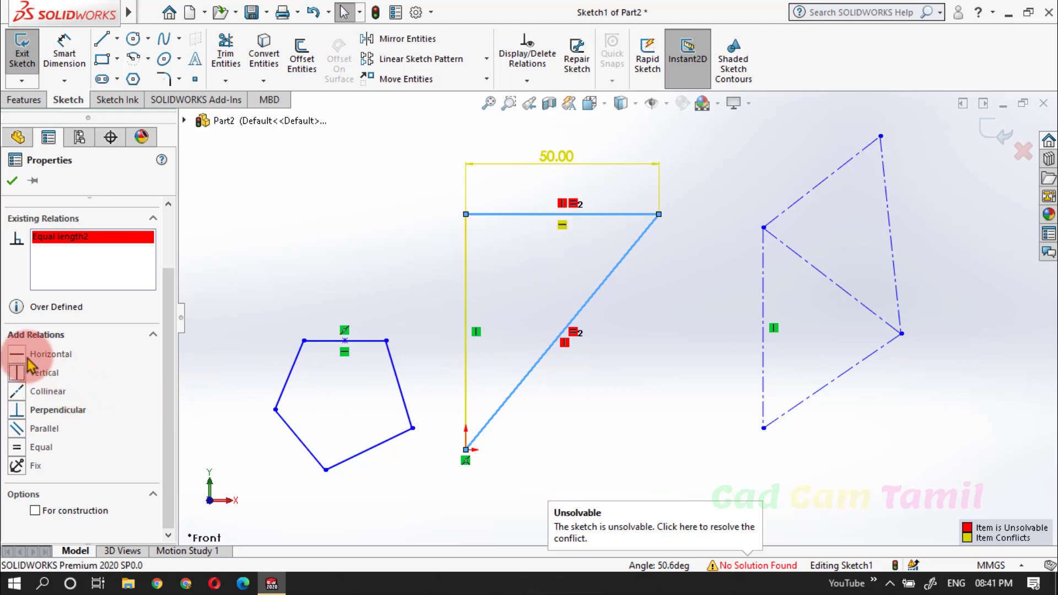
pyautogui.click(22, 355)
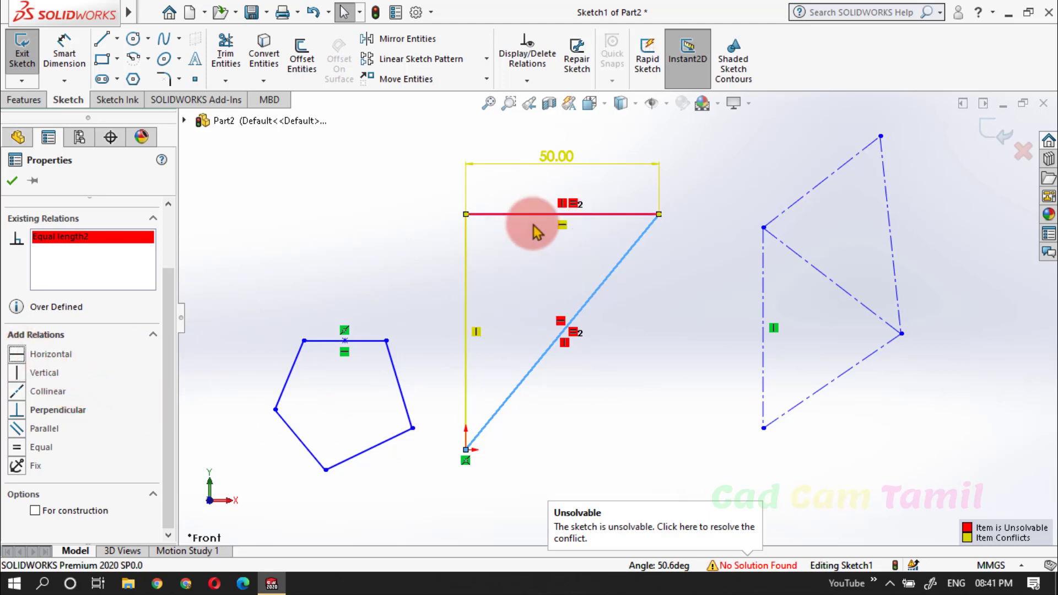
pyautogui.click(16, 411)
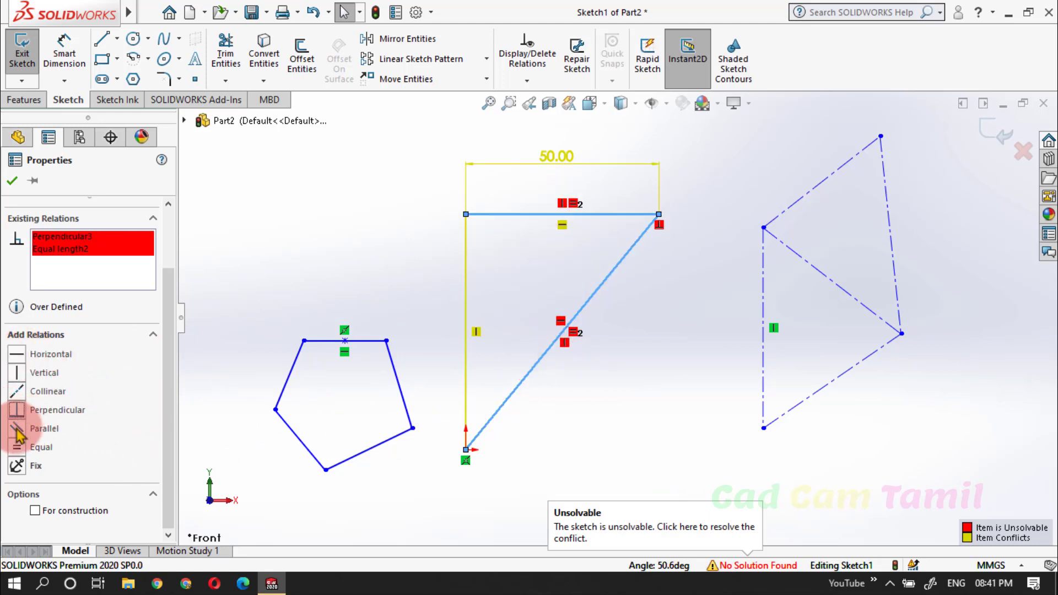
pyautogui.click(19, 433)
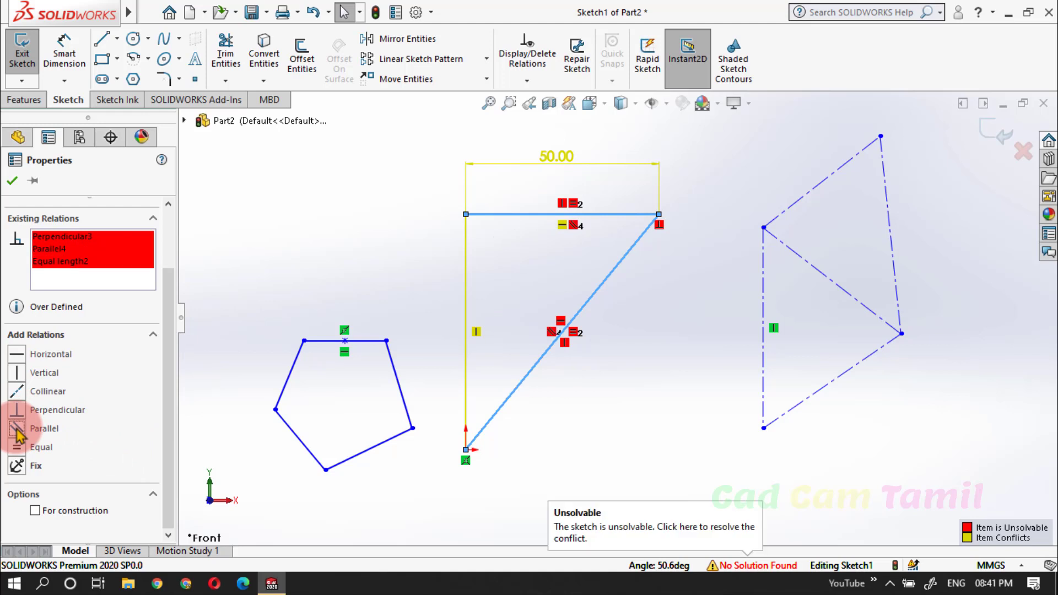
pyautogui.click(18, 466)
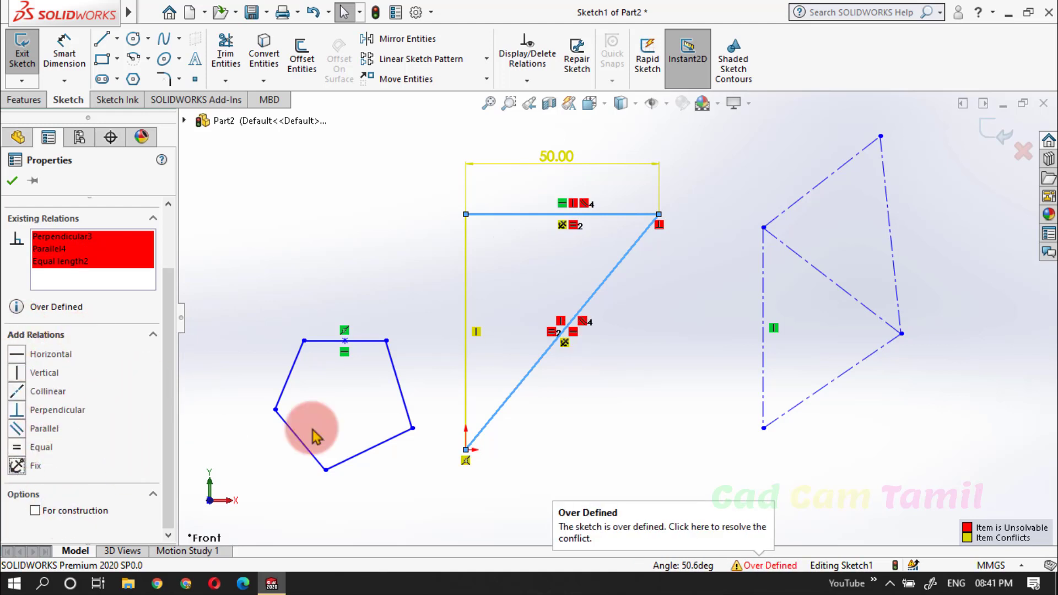
# Undo the Fix, Parallel, Perpendicular, Horizontal and Vertical relations on the triangle and delete its Equal relation.
pyautogui.click(413, 300)
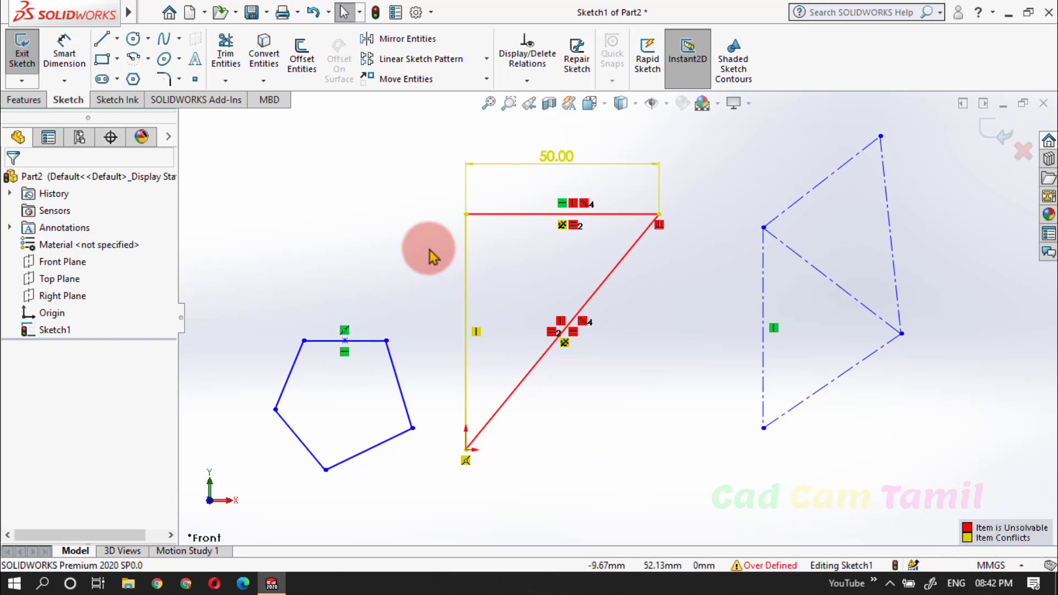
pyautogui.hotkey('ctrl', 'z')
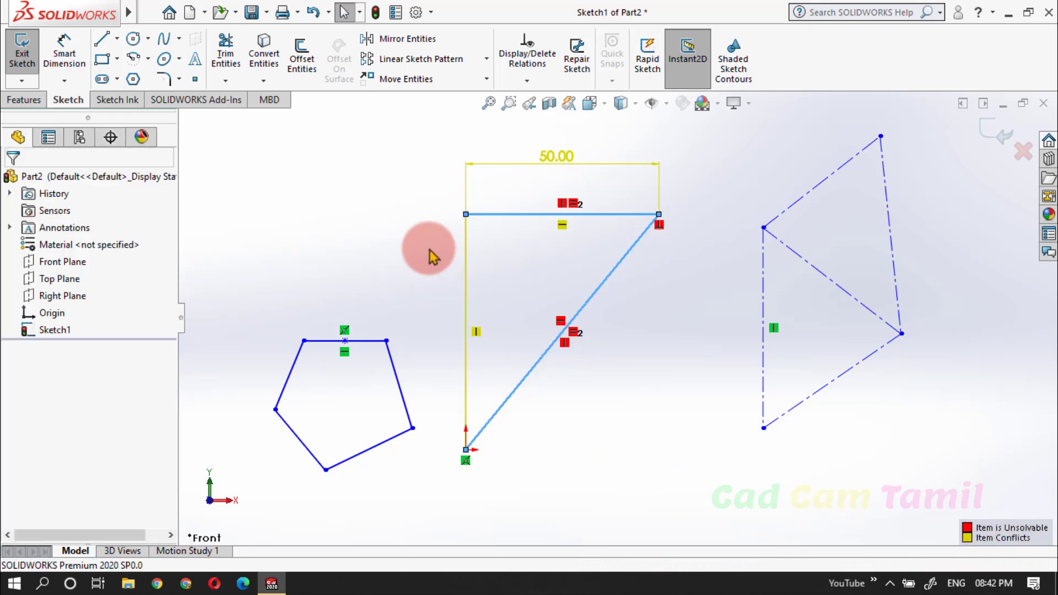
pyautogui.click(627, 381)
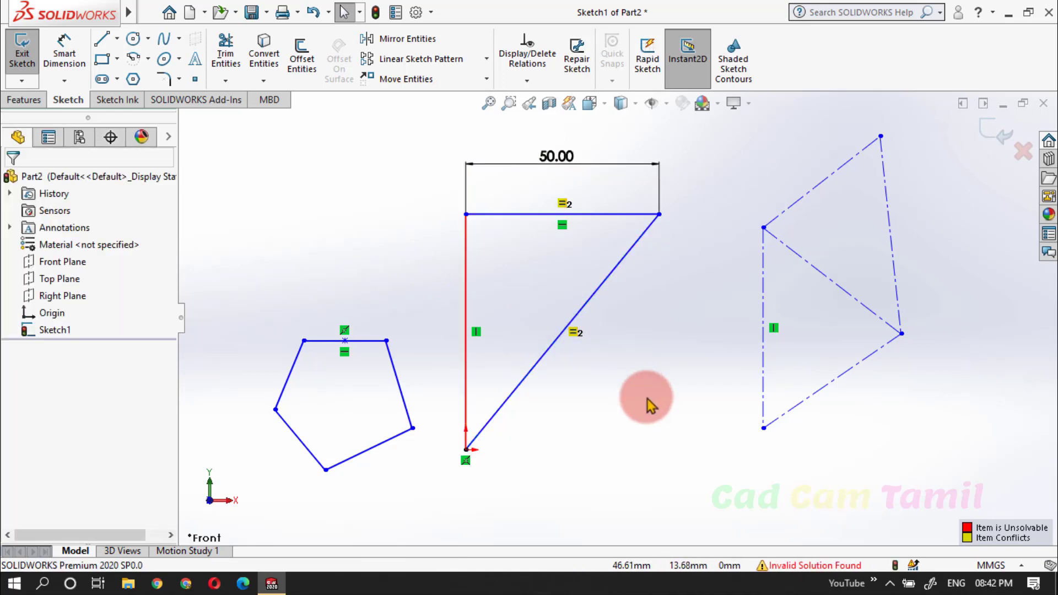
pyautogui.moveTo(535, 296); pyautogui.dragTo(628, 396)
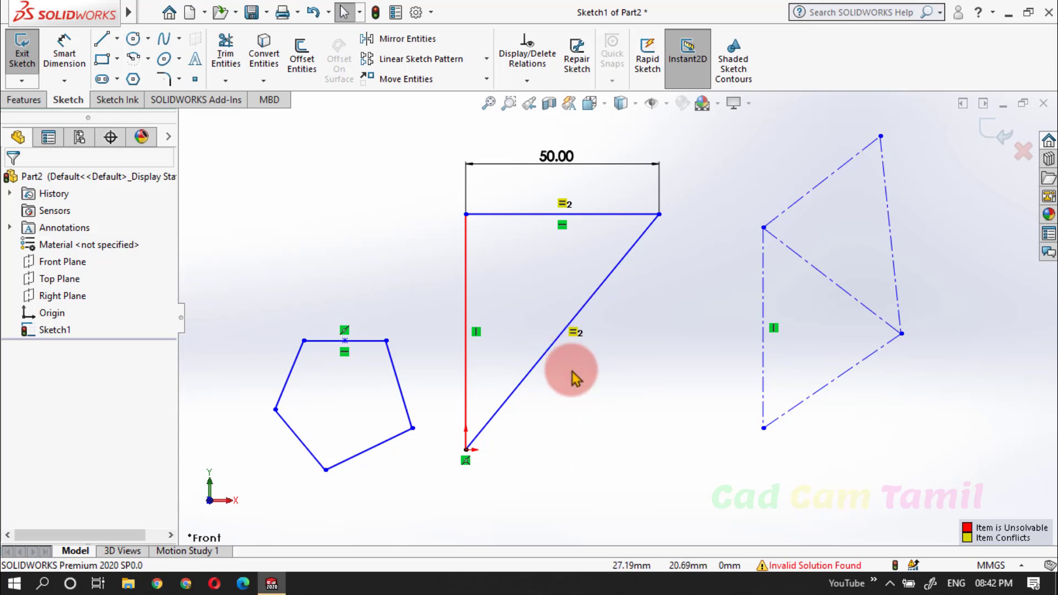
pyautogui.click(573, 332)
pyautogui.press('Delete')
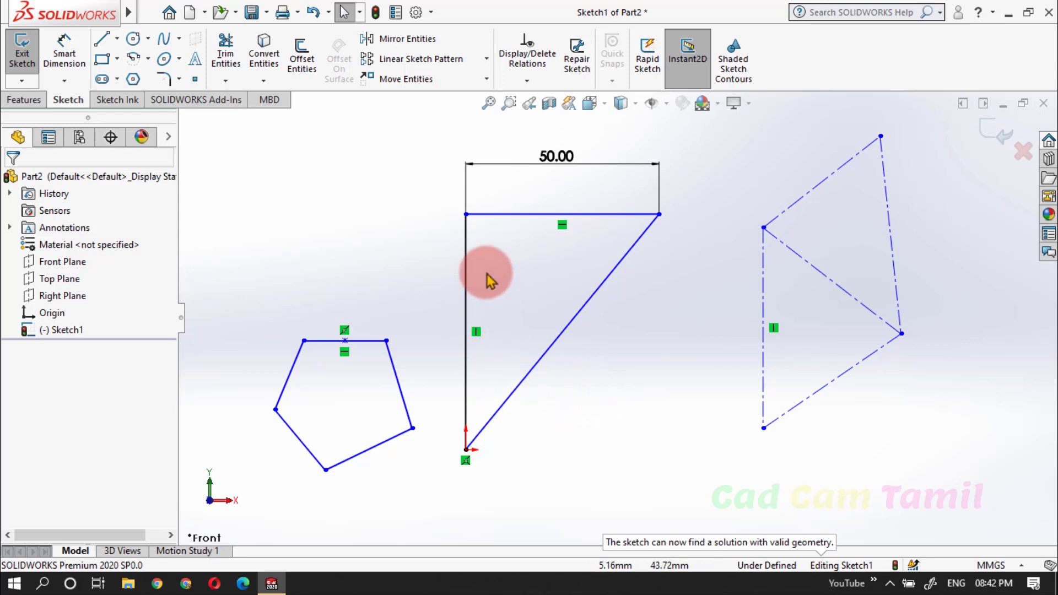
# Make the lower-right side of the five-sided shape equal in length to the dimensioned triangle's 50 mm top side.
pyautogui.click(383, 441)
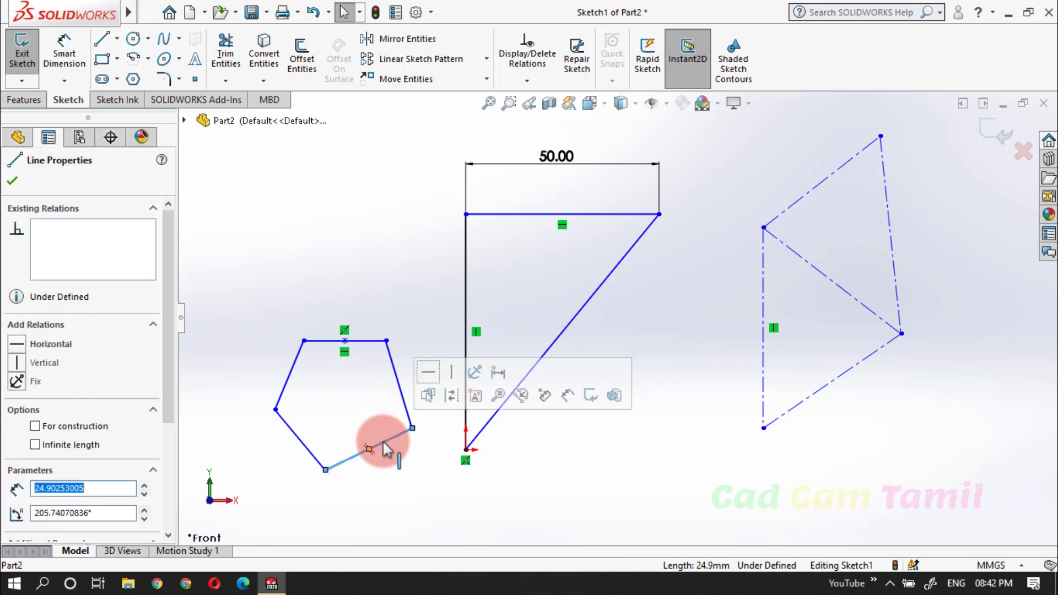
pyautogui.keyDown('ctrl'); pyautogui.click(510, 214); pyautogui.keyUp('ctrl')
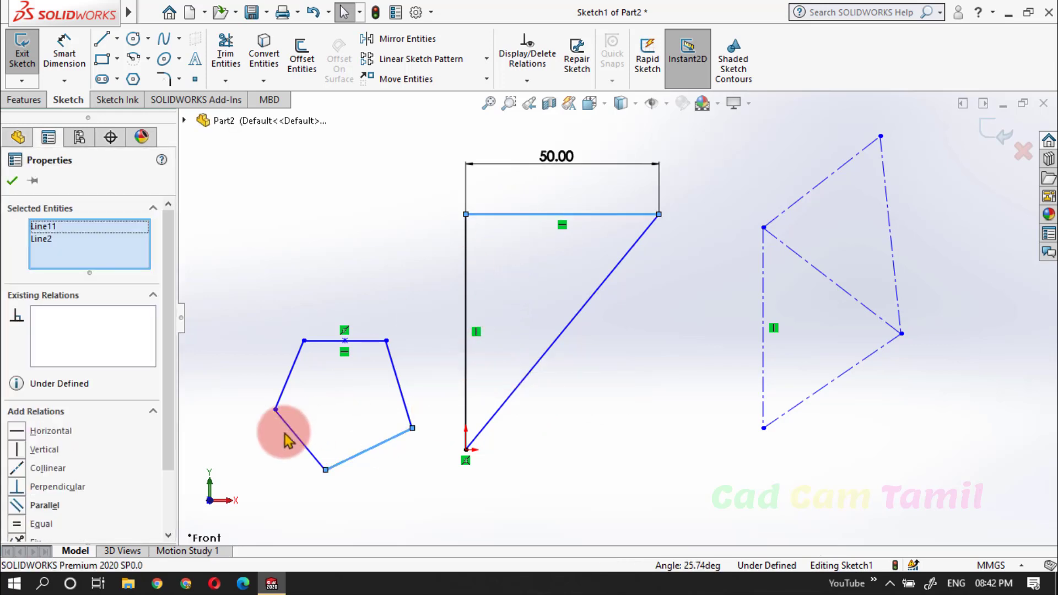
pyautogui.click(18, 525)
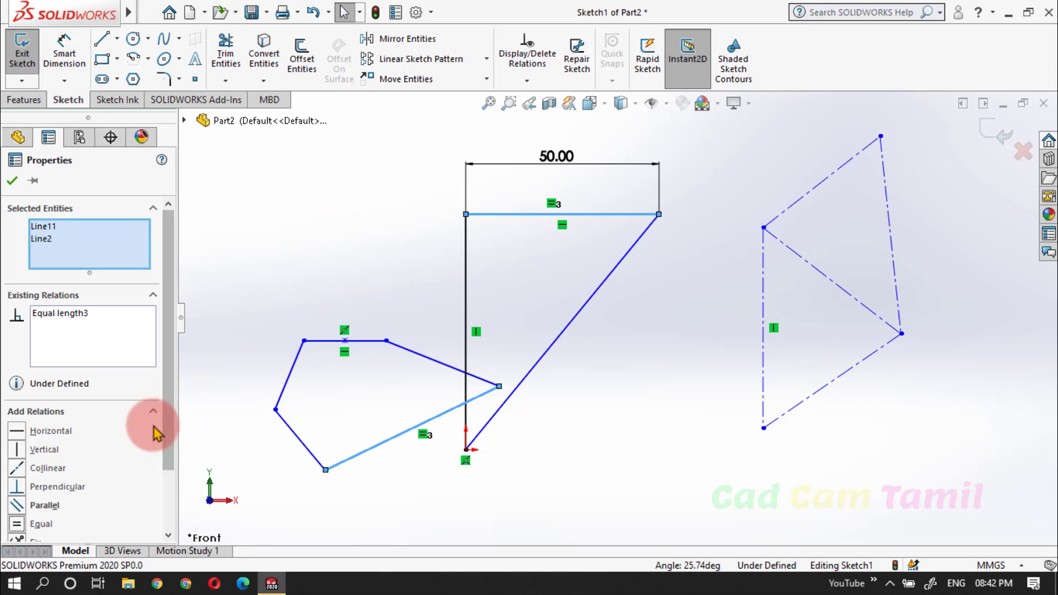
pyautogui.moveTo(172, 385); pyautogui.dragTo(156, 495)
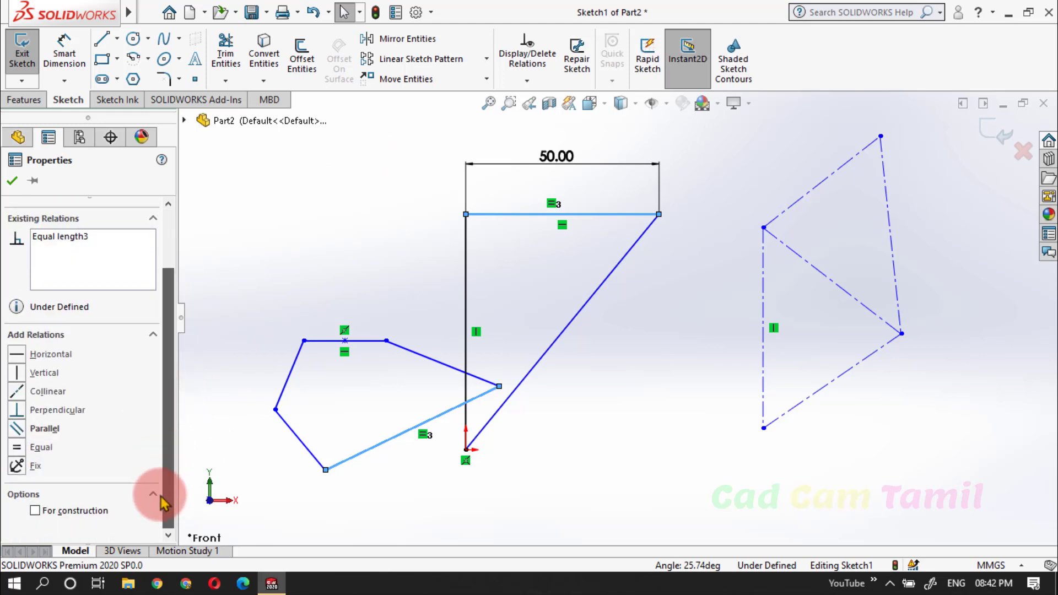